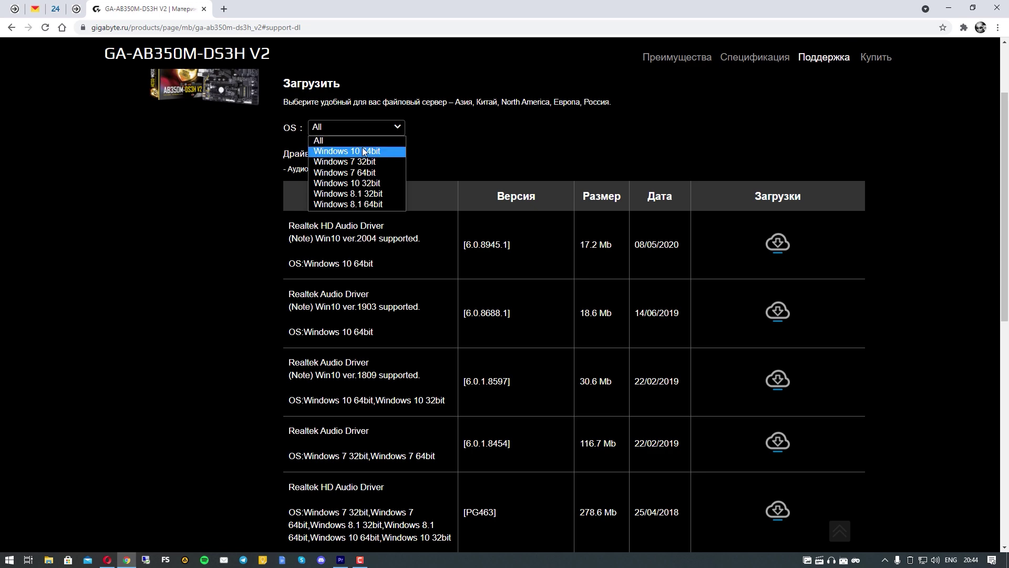
Download the newest Realtek HD Audio Driver for Windows 10 64bit and look through the remaining driver categories.
click(778, 231)
scroll(665, 225, down, 2)
scroll(660, 225, down, 5)
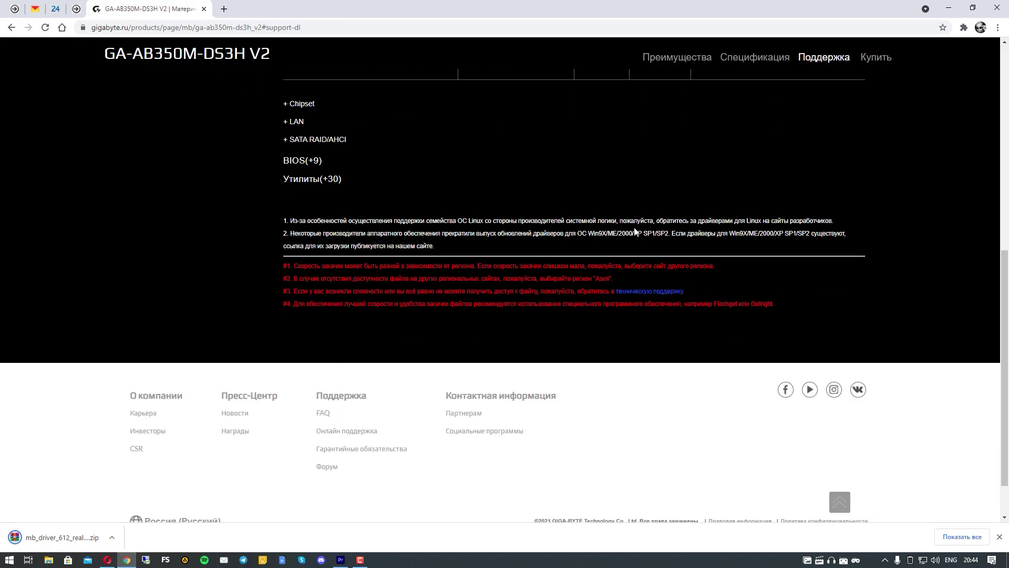
scroll(640, 233, up, 4)
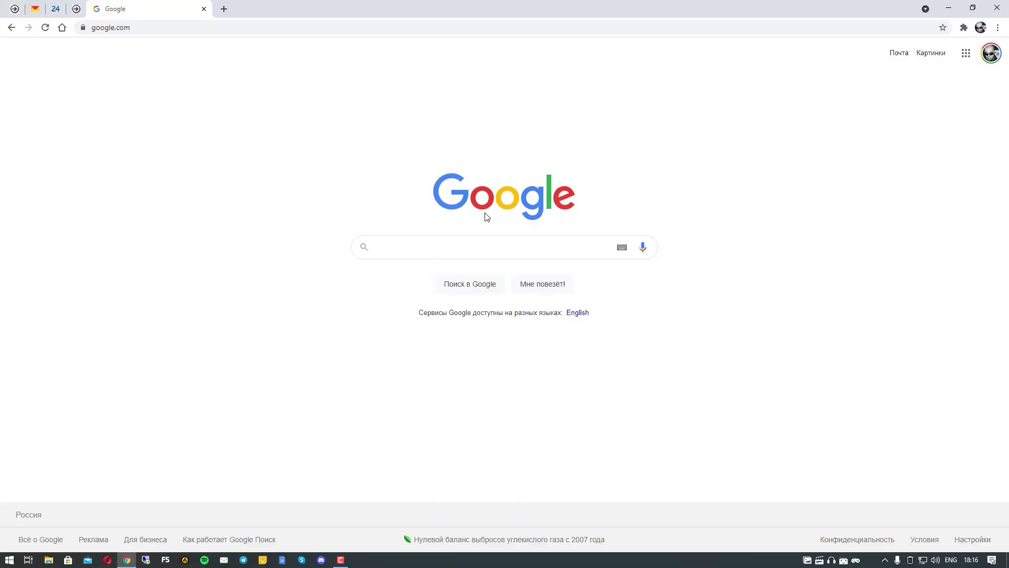
Search Google for "windows 10 скачать" and open Microsoft's Windows 10 download page.
text(windows 10)
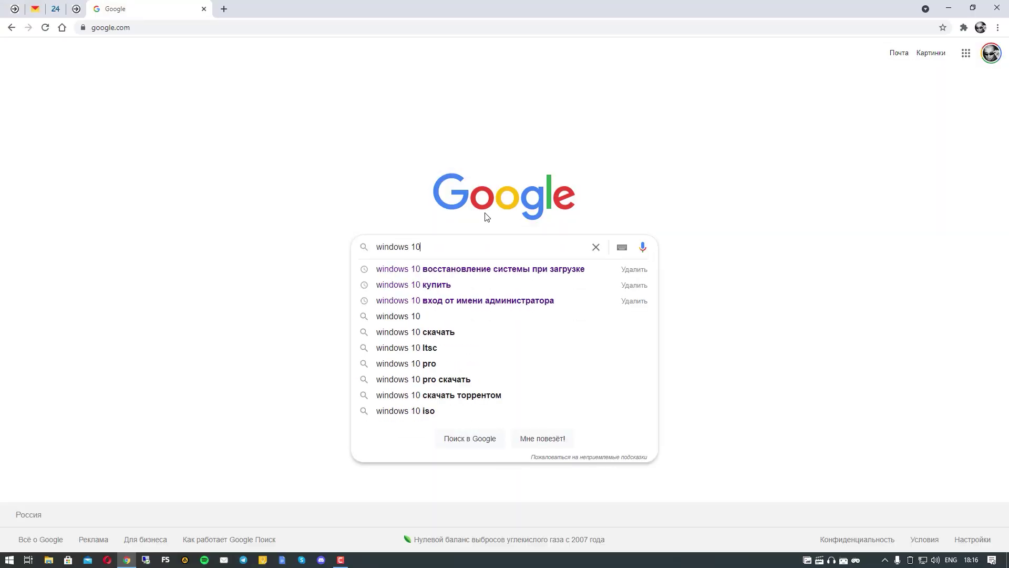
key(alt+shift)
text(скачать)
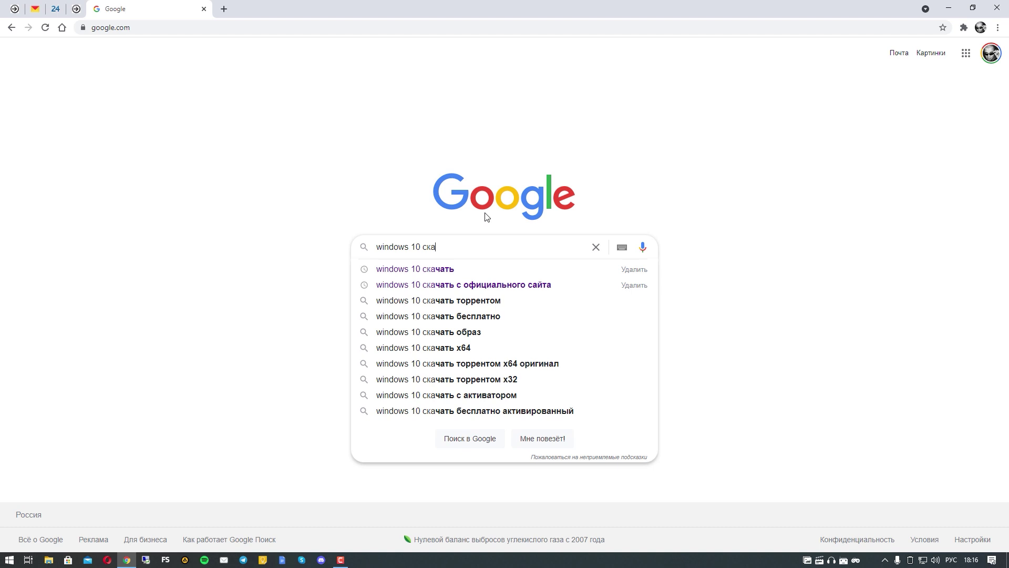
key(Return)
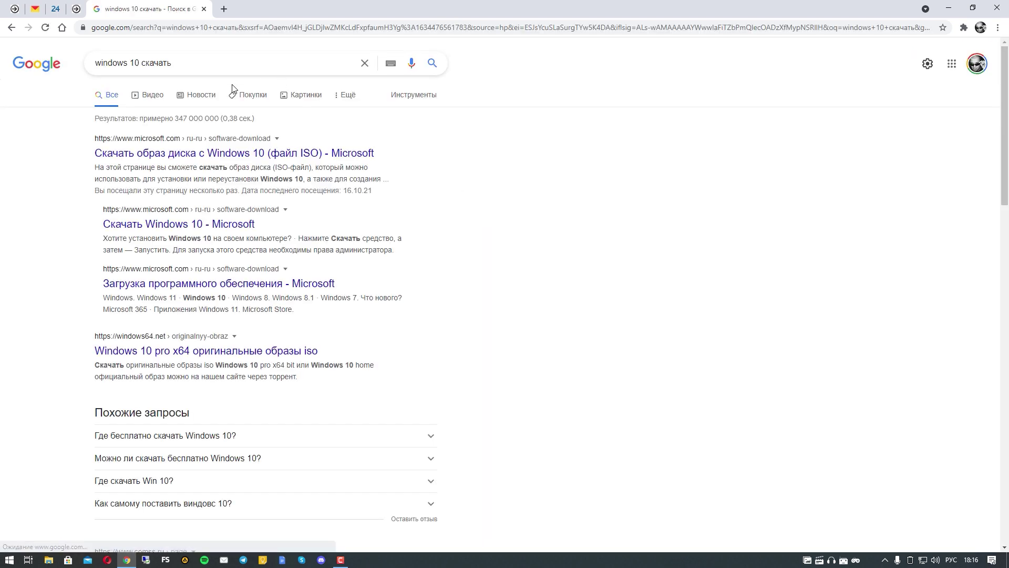
click(188, 158)
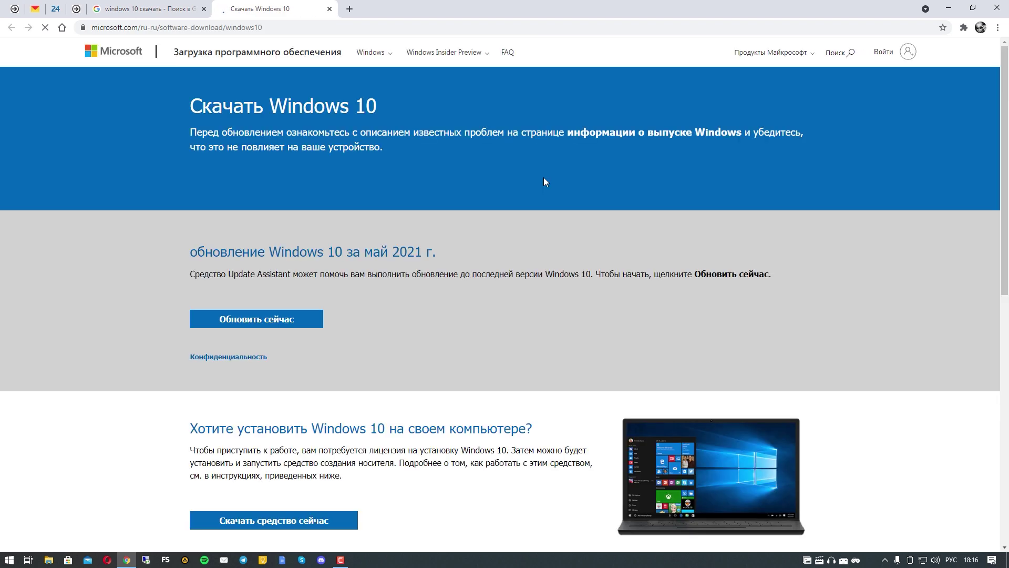
Download the Media Creation Tool offered for installing Windows 10 on a computer.
scroll(356, 298, down, 3)
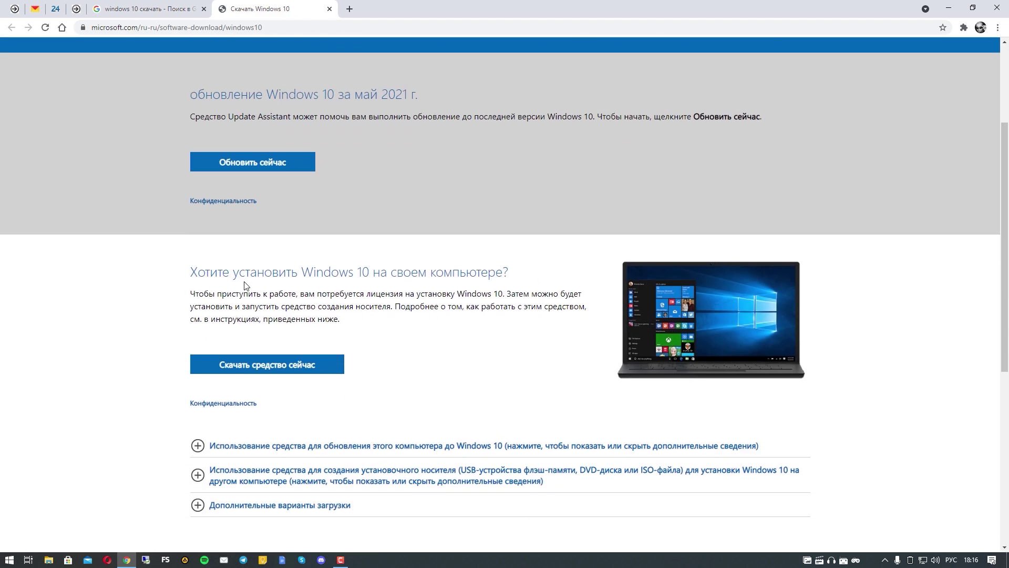
drag(194, 274, 515, 277)
click(400, 345)
click(292, 368)
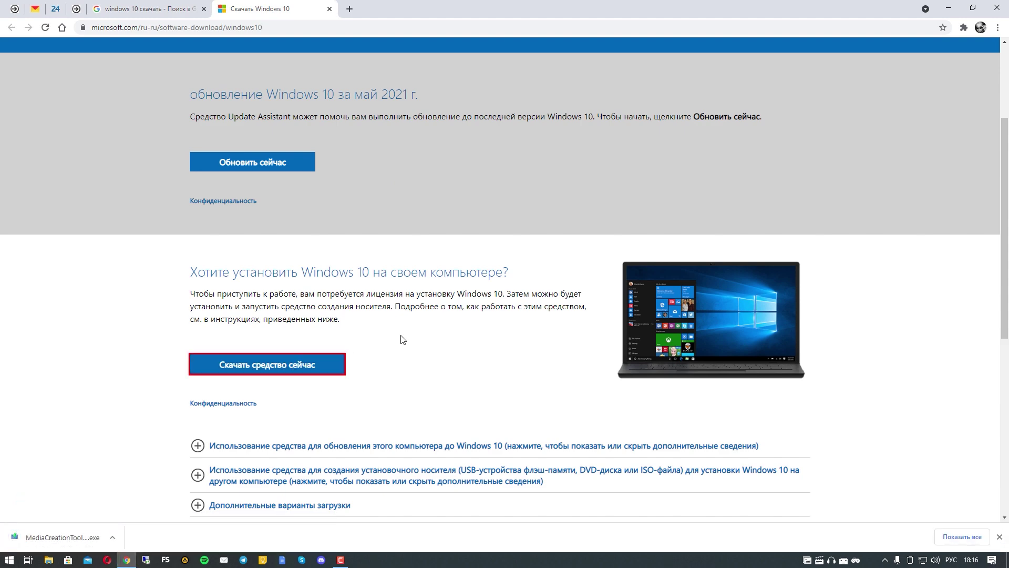
Launch the downloaded Media Creation Tool from the desktop and accept its license terms.
click(949, 7)
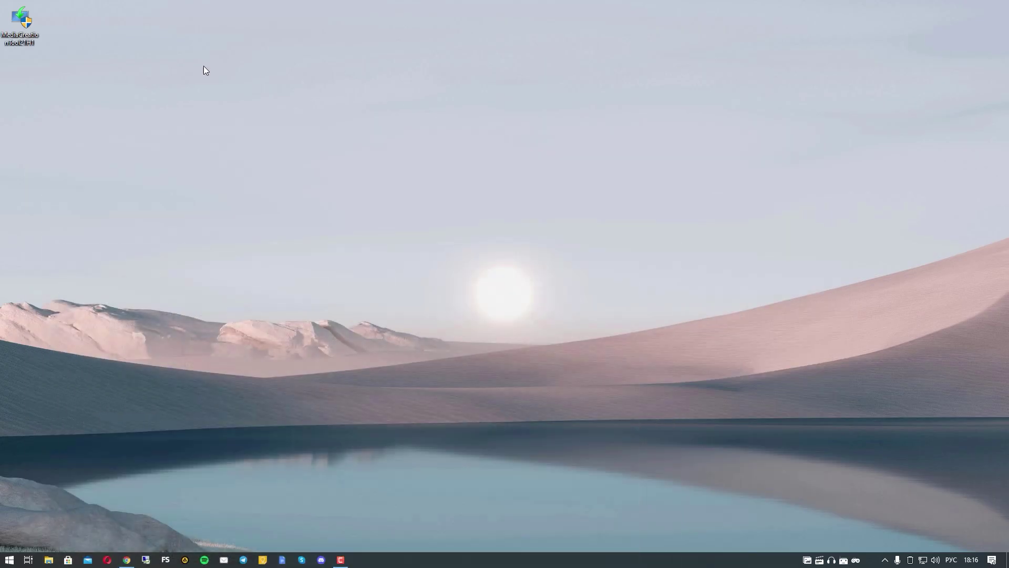
click(118, 43)
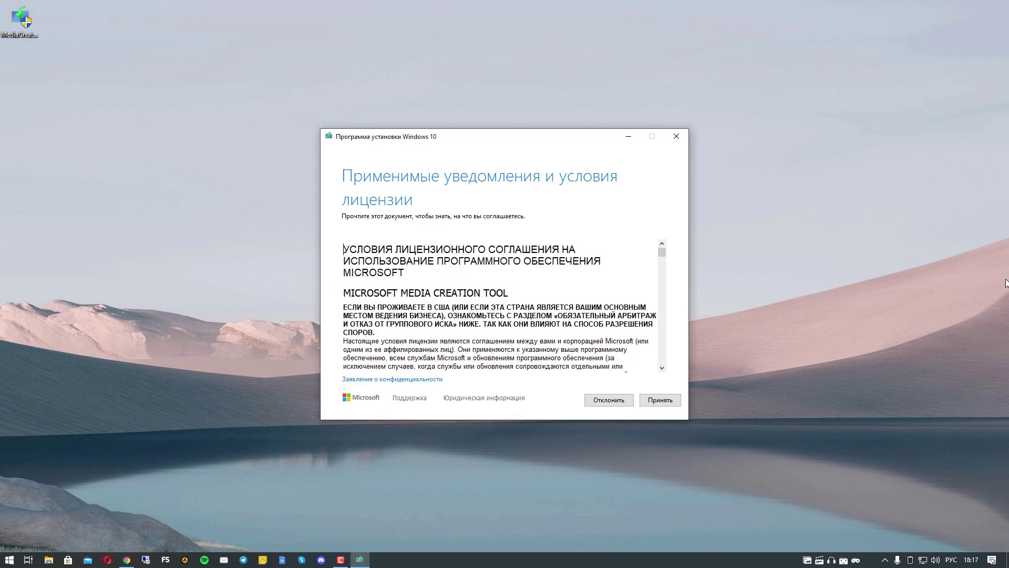
click(661, 401)
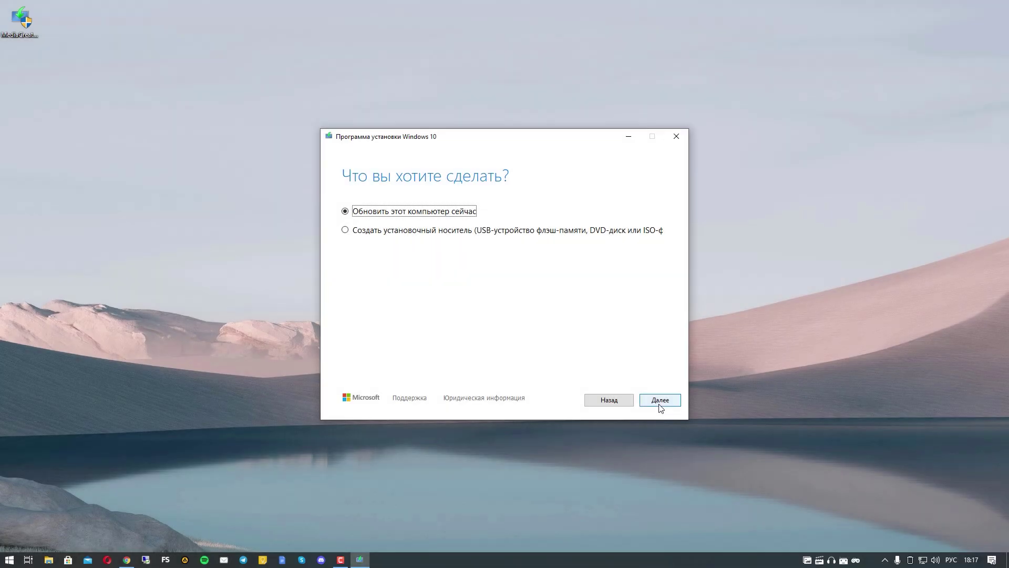
Choose to create installation media for Windows 10 in Russian, with the architecture set to "Оба" instead of the recommended options.
click(374, 231)
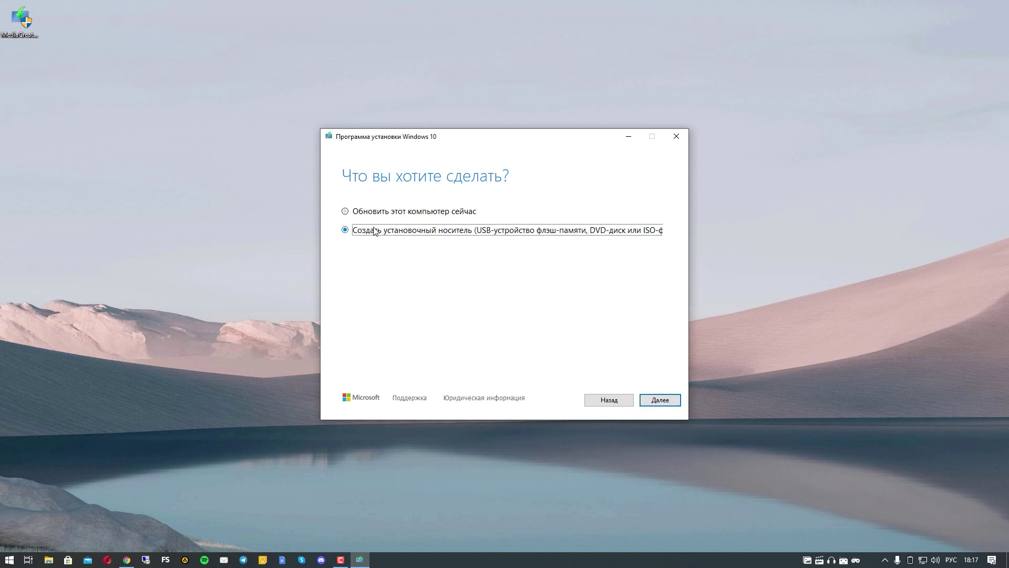
click(662, 403)
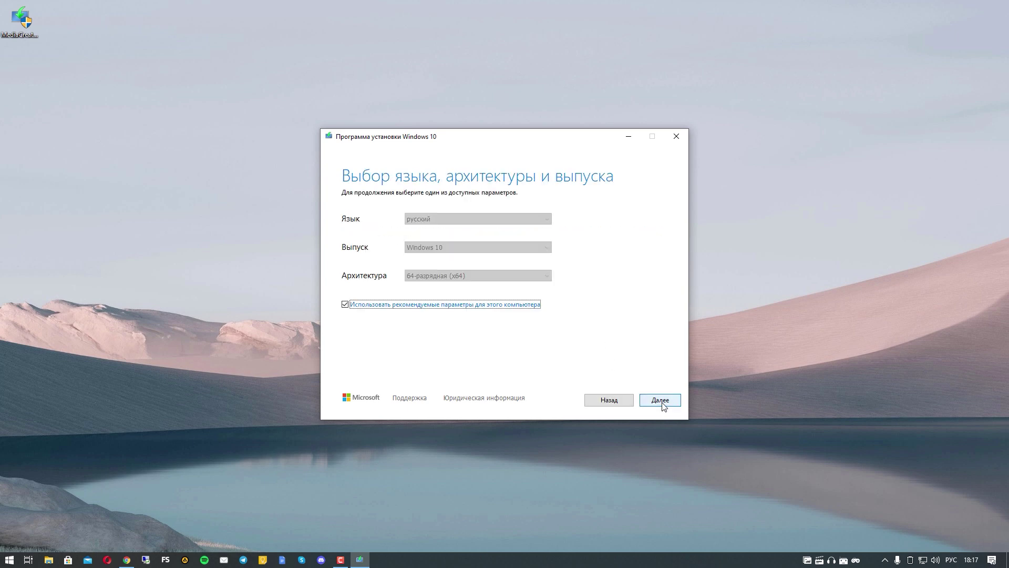
click(422, 305)
click(426, 219)
scroll(478, 336, up, 2)
click(435, 247)
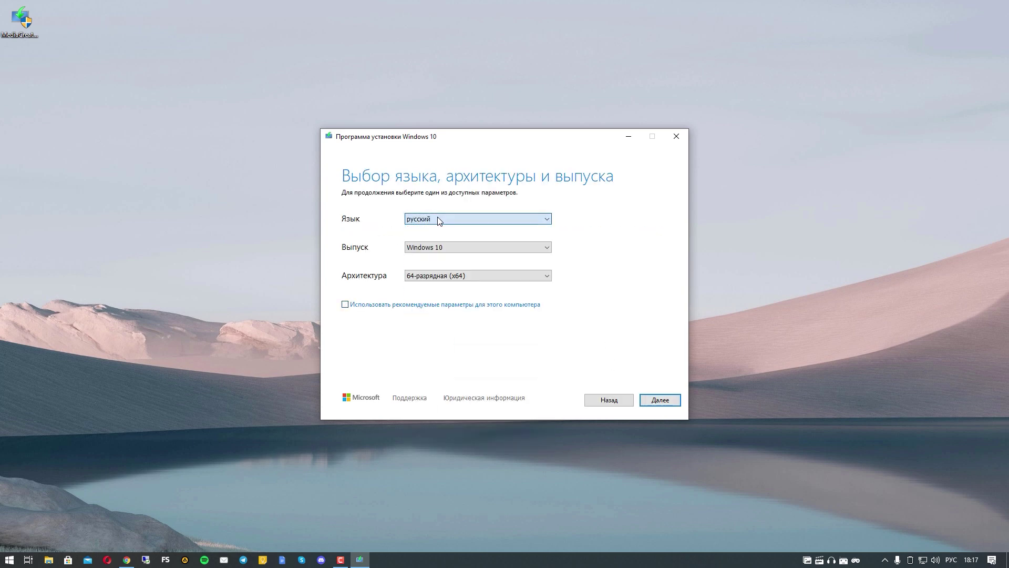
click(433, 247)
click(434, 257)
click(436, 276)
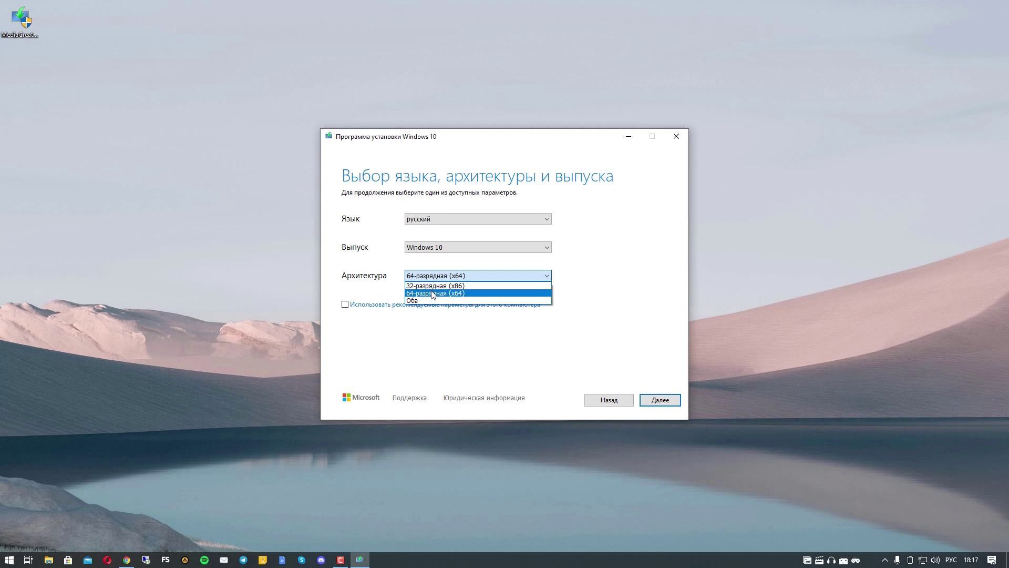
click(428, 301)
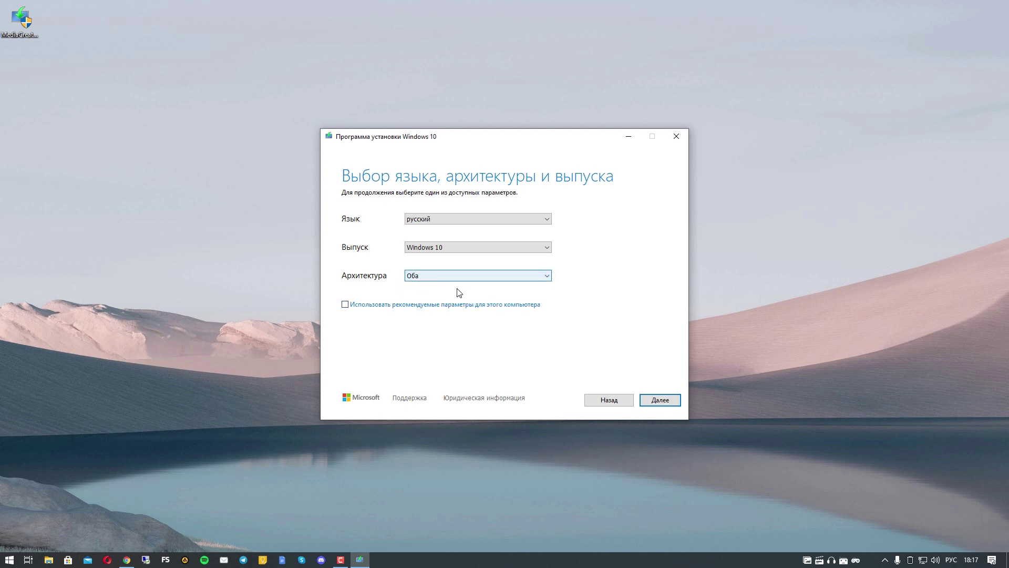
key(Return)
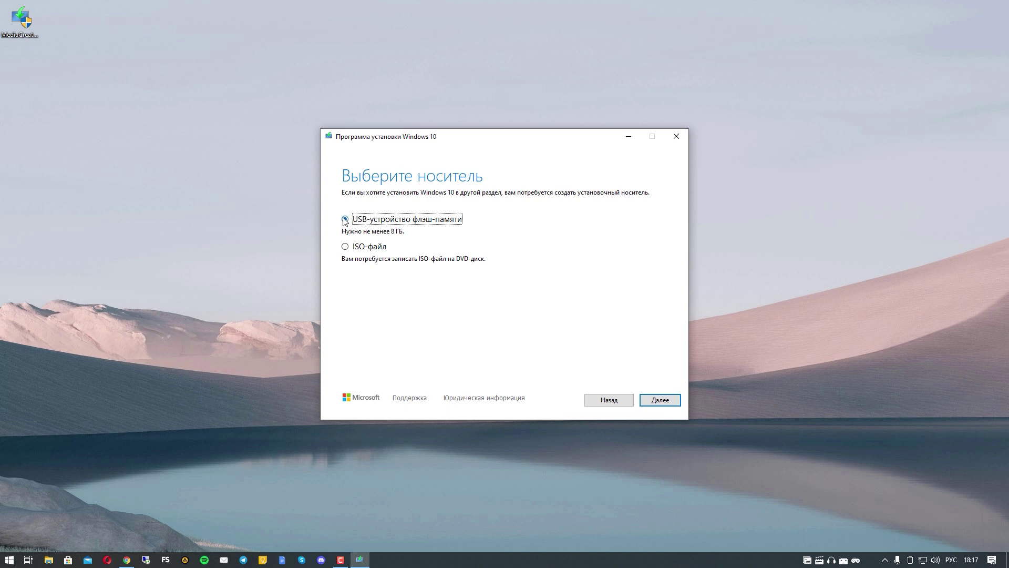
Write the Windows 10 installer to the USB flash drive M: (TRANSCEND) and finish the setup tool.
click(658, 400)
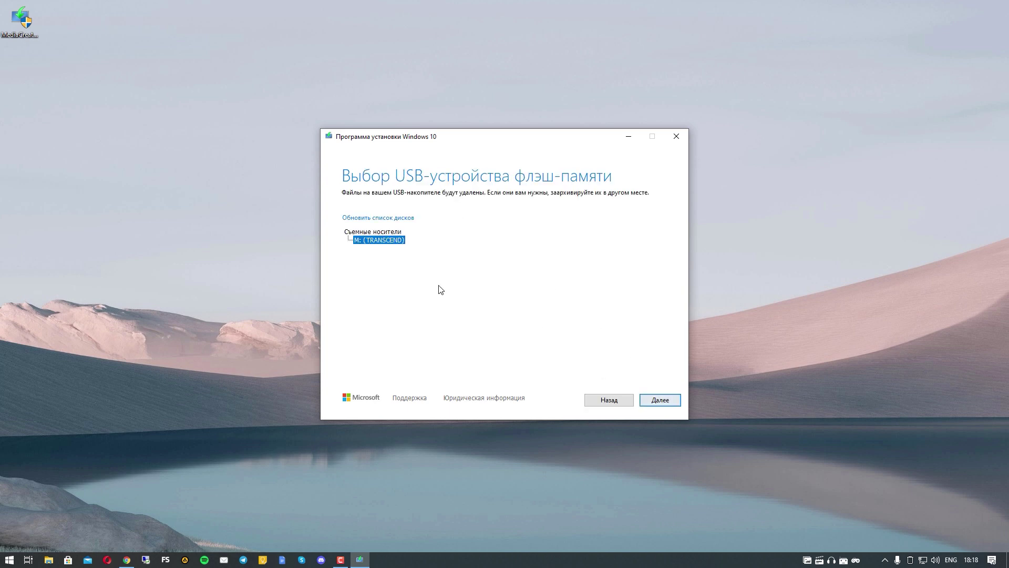
click(665, 397)
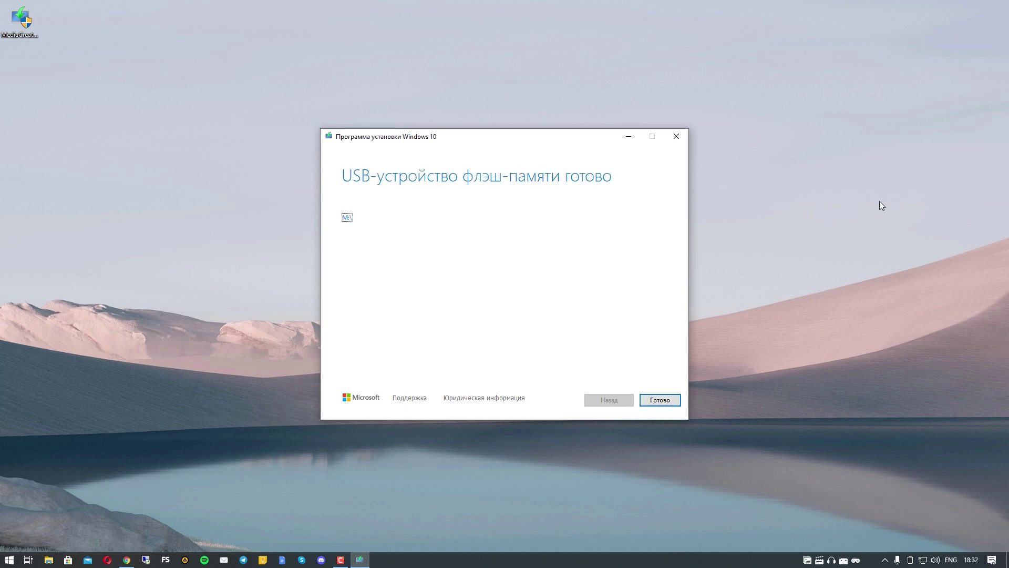
click(672, 401)
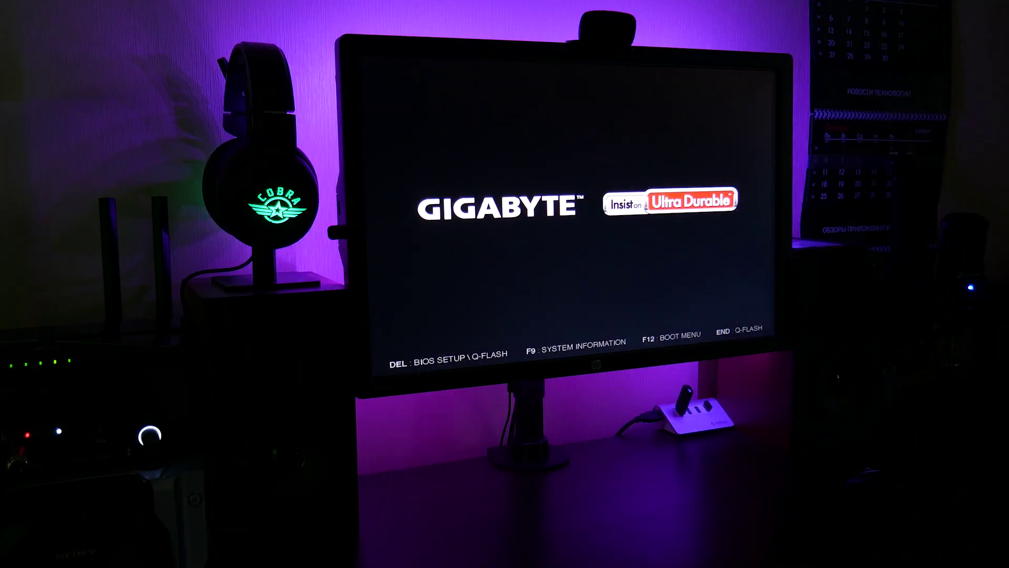
Open the boot device menu during startup and pick the device to boot from.
key(F12)
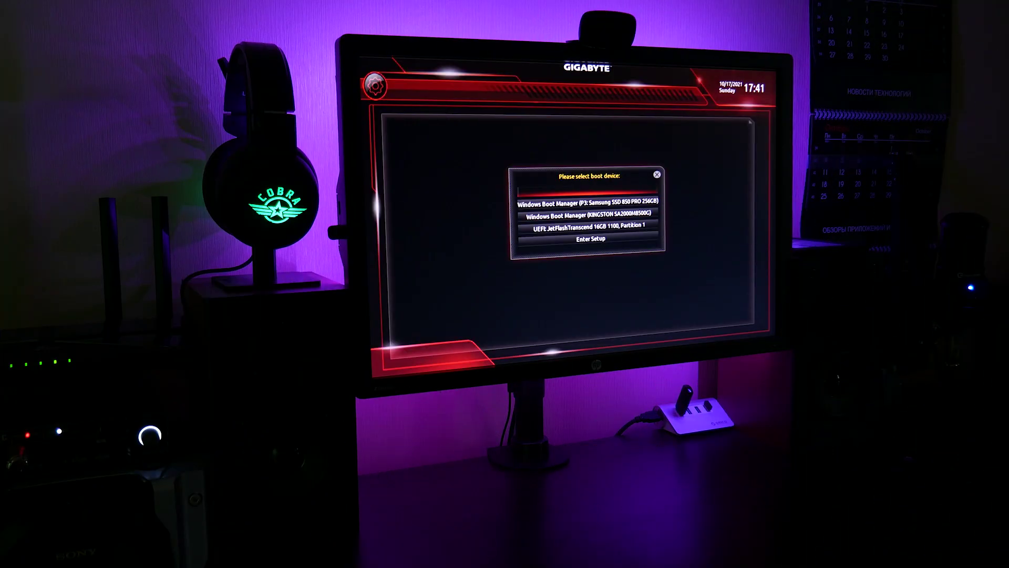
key(Up)
key(Down)
key(Up)
key(Up)
key(Down)
key(Down)
key(Return)
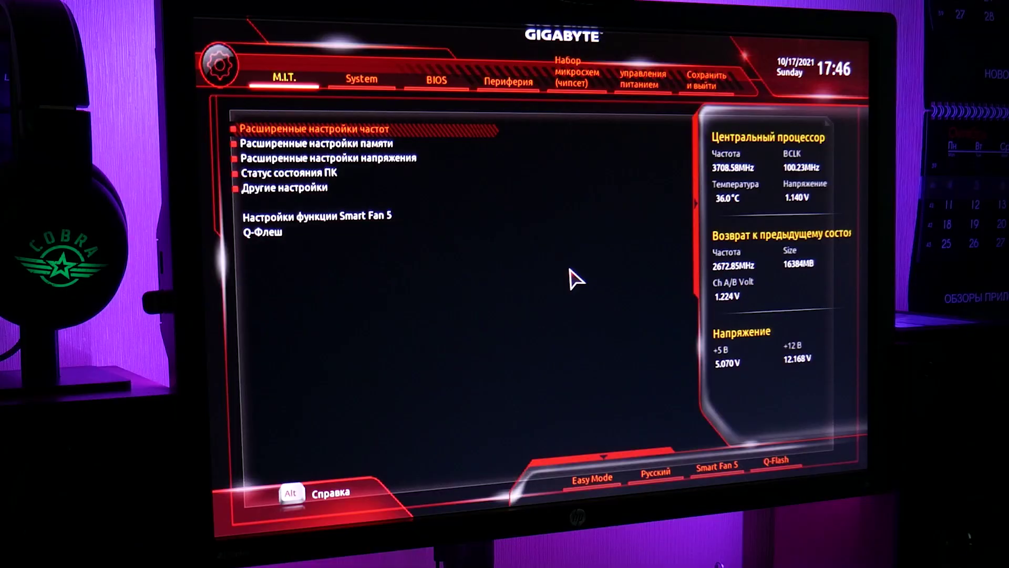
Set boot option #1 in the BIOS to "UEFI: KingstonDataTraveler 3.0PMAP, Partition 1".
key(Right)
key(Right)
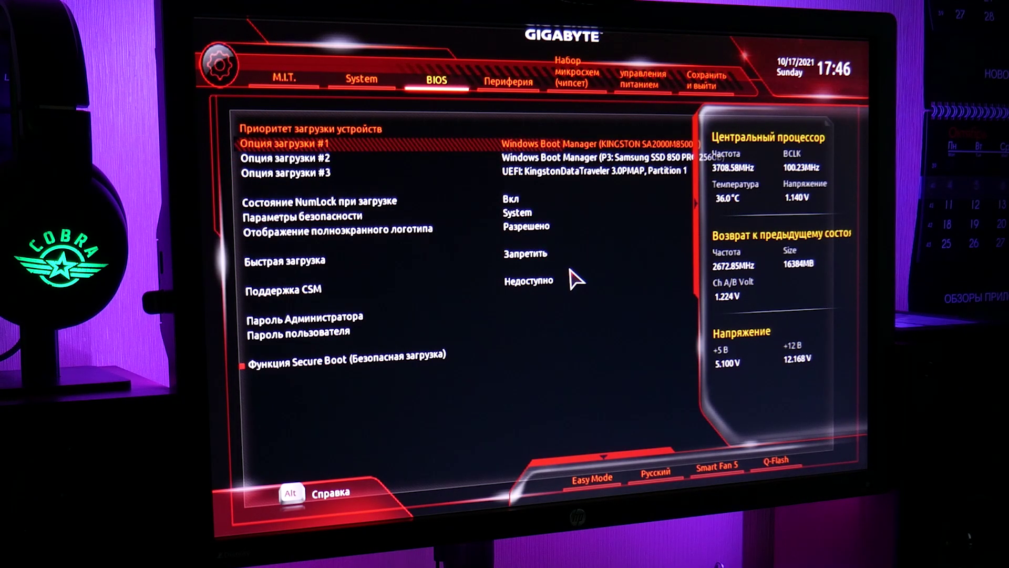
key(Return)
key(Down)
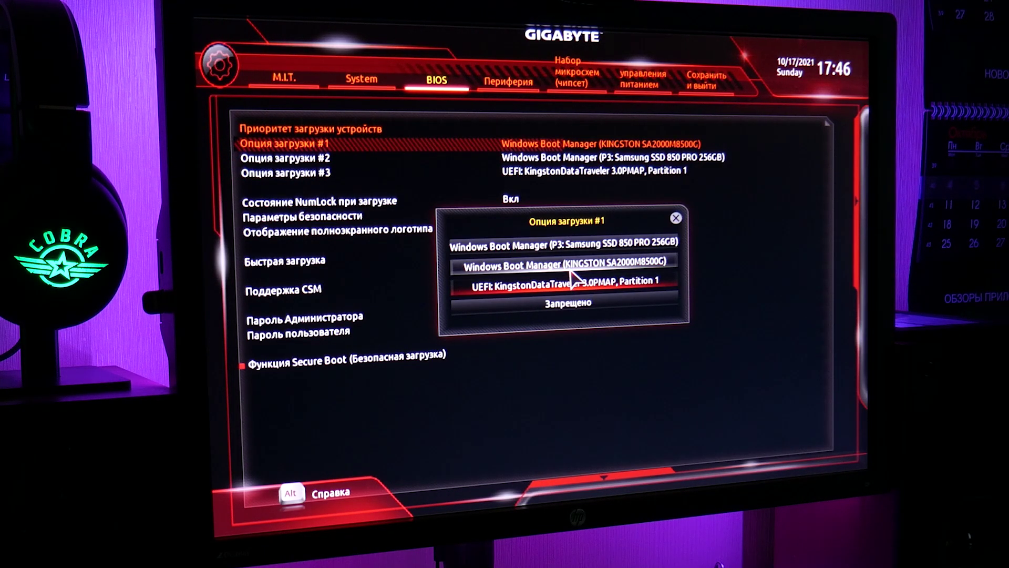
key(Return)
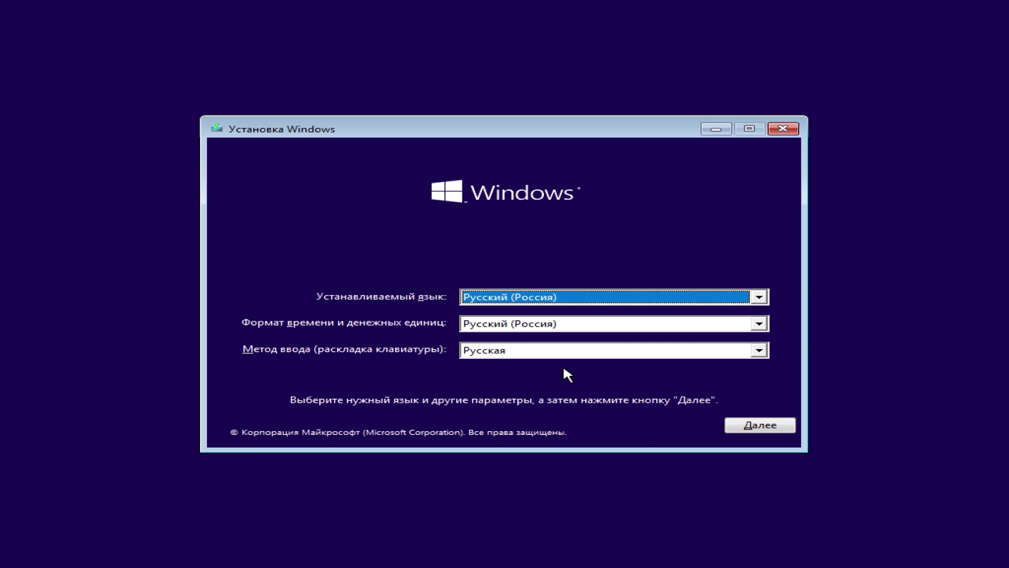
Start the Windows installation with the Russian language settings and continue without a product key.
click(771, 426)
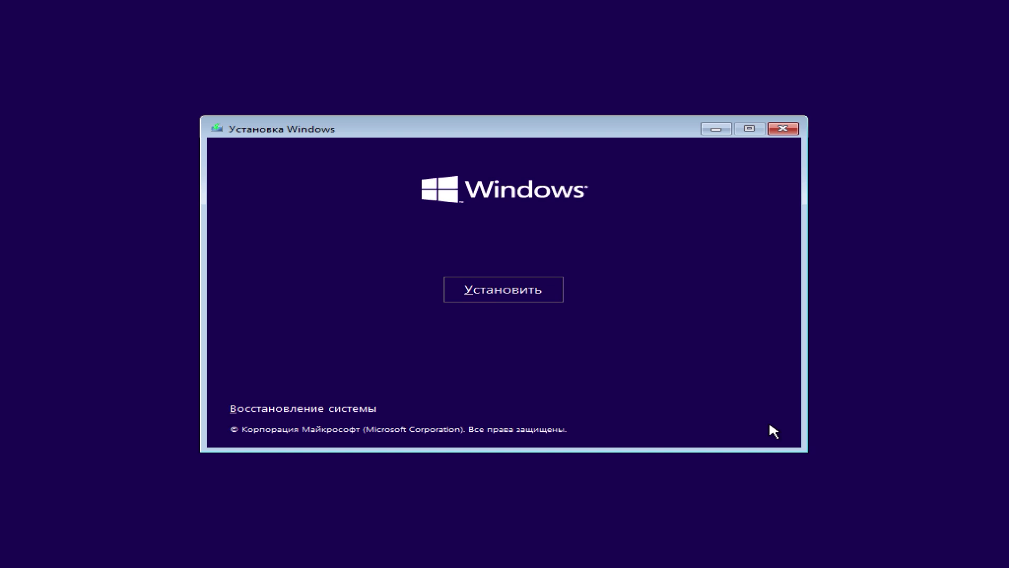
click(457, 283)
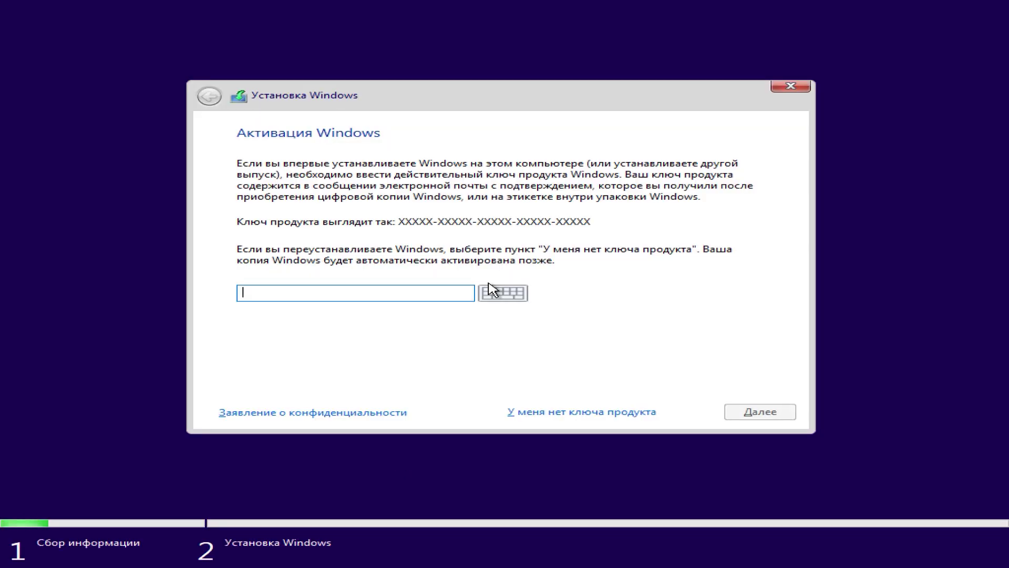
click(563, 411)
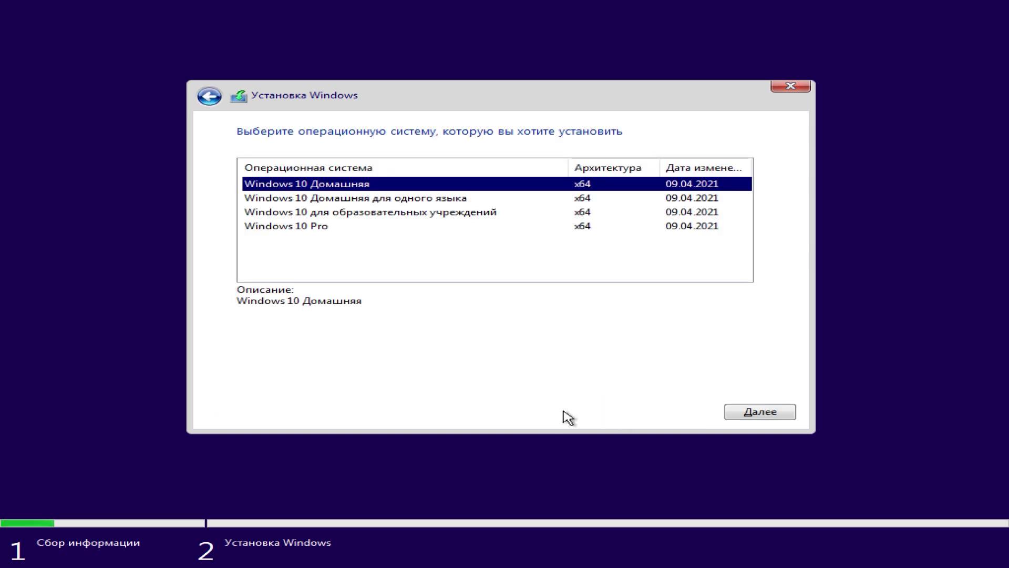
Select Windows 10 Pro as the edition to install and accept the license terms.
click(323, 227)
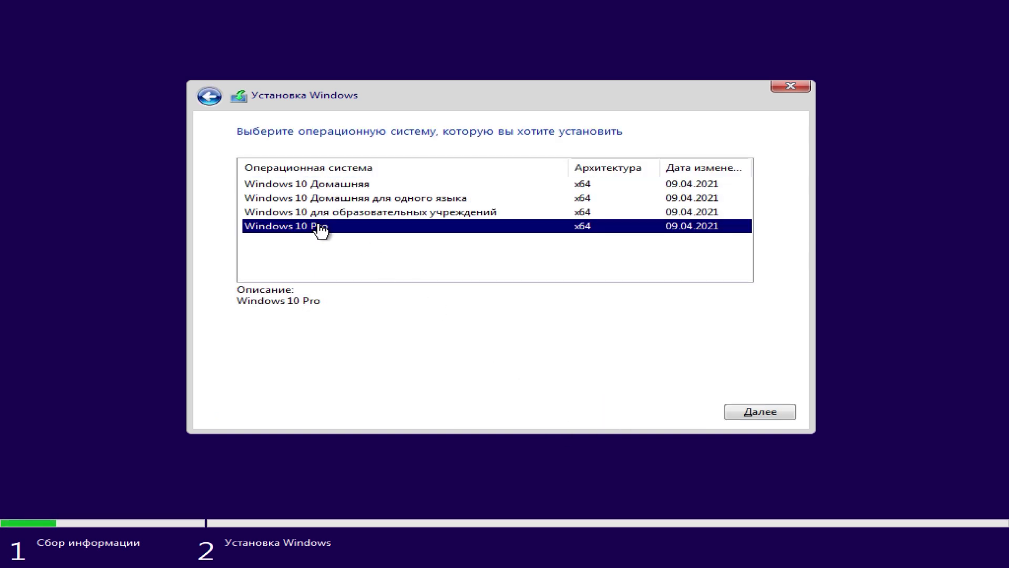
click(789, 408)
click(243, 377)
click(762, 411)
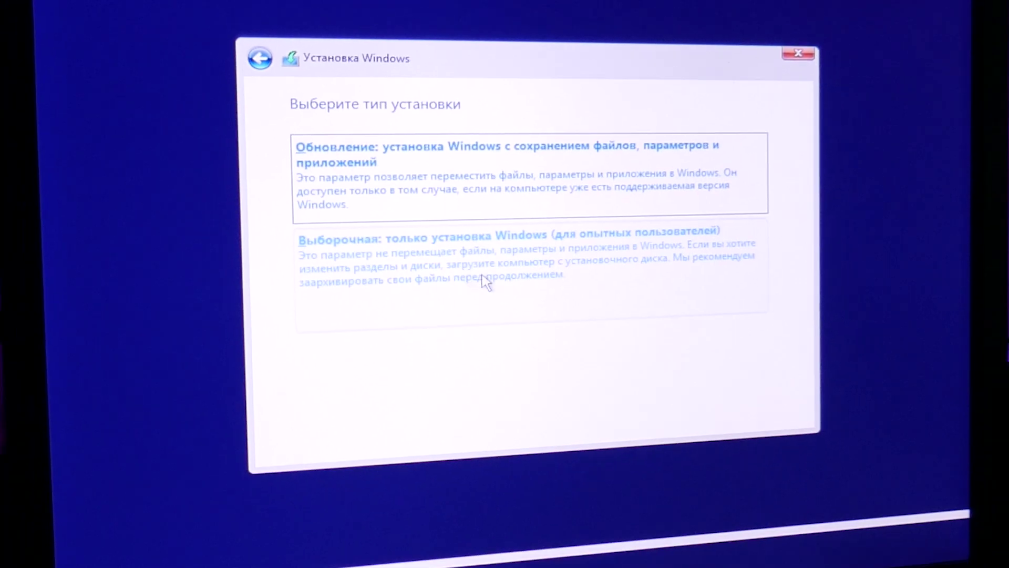
Choose the custom installation type and select the WIN partition on disk 4.
click(591, 265)
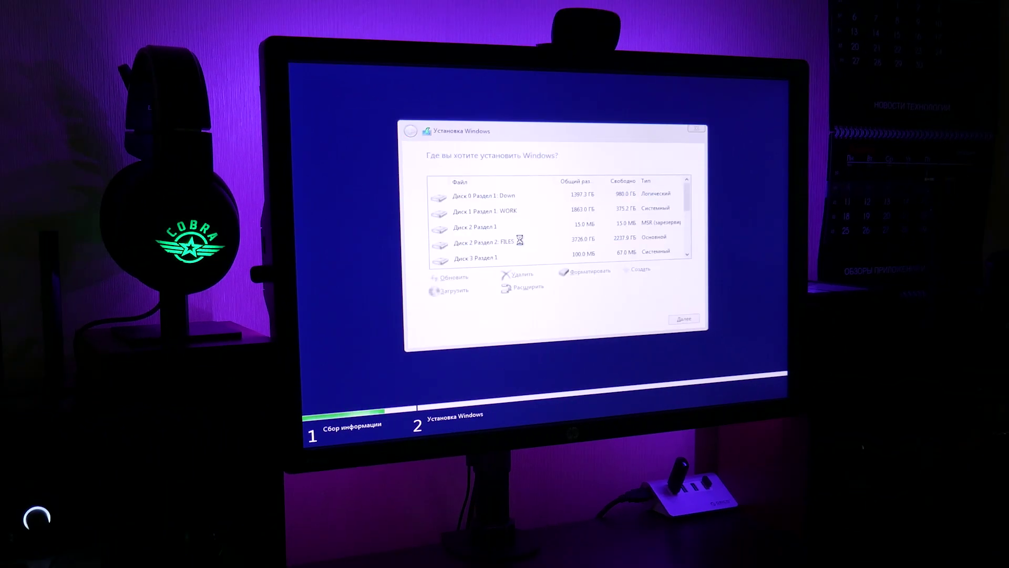
click(519, 241)
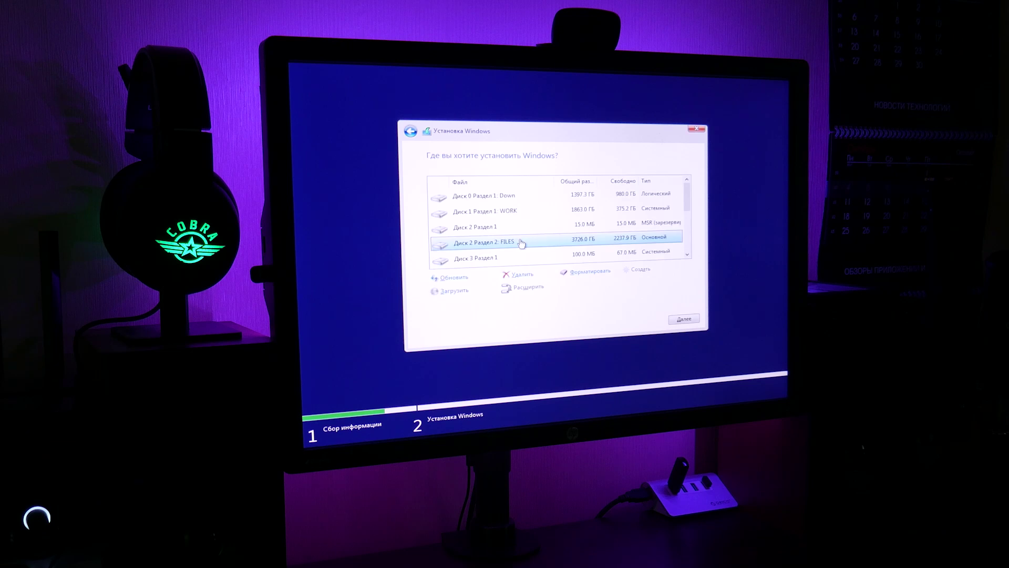
mouse_move(687, 197)
mouse_down()
mouse_move(689, 251)
mouse_move(688, 198)
mouse_up()
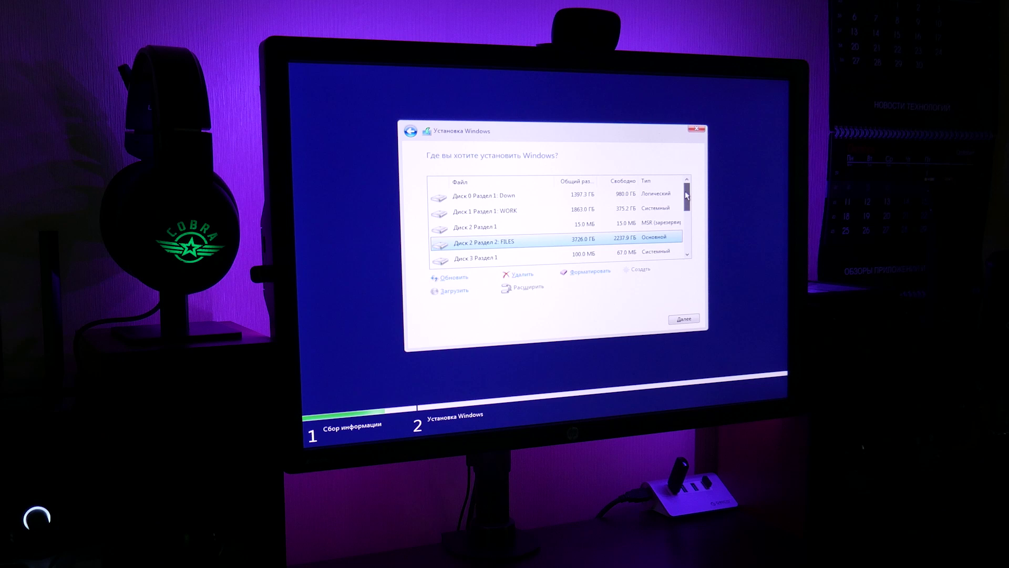
click(498, 198)
scroll(515, 239, down, 2)
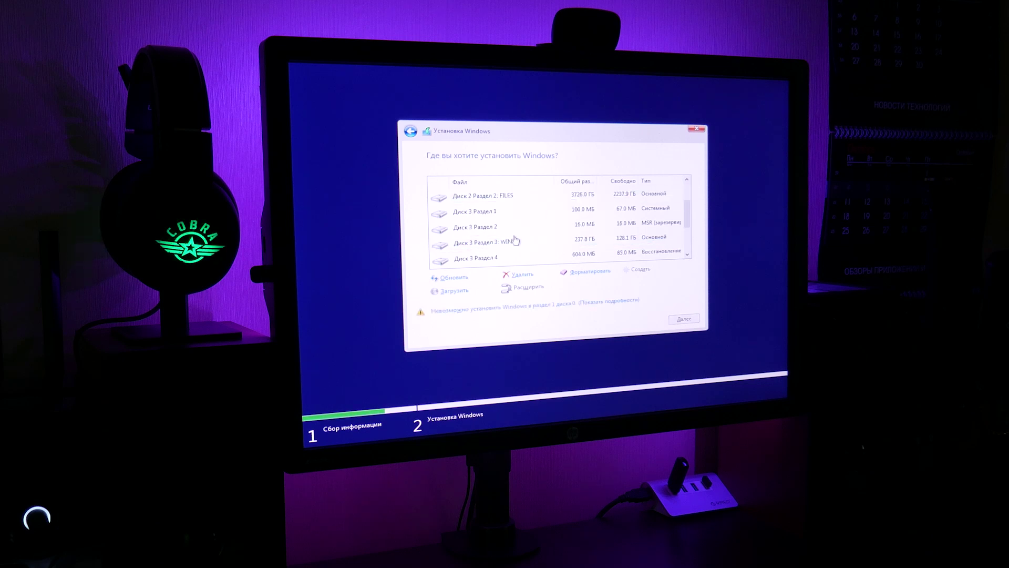
click(494, 229)
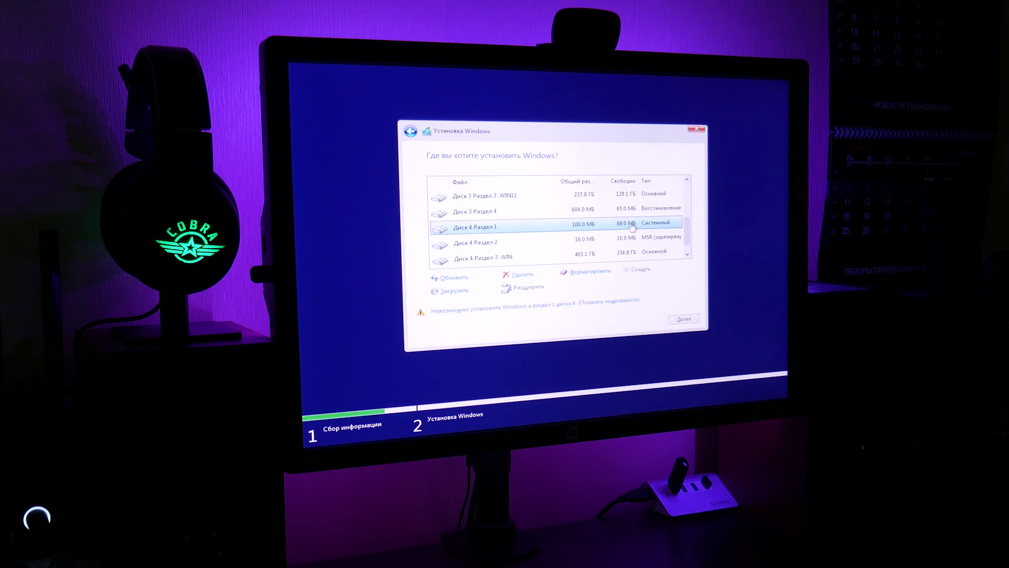
click(604, 243)
click(605, 257)
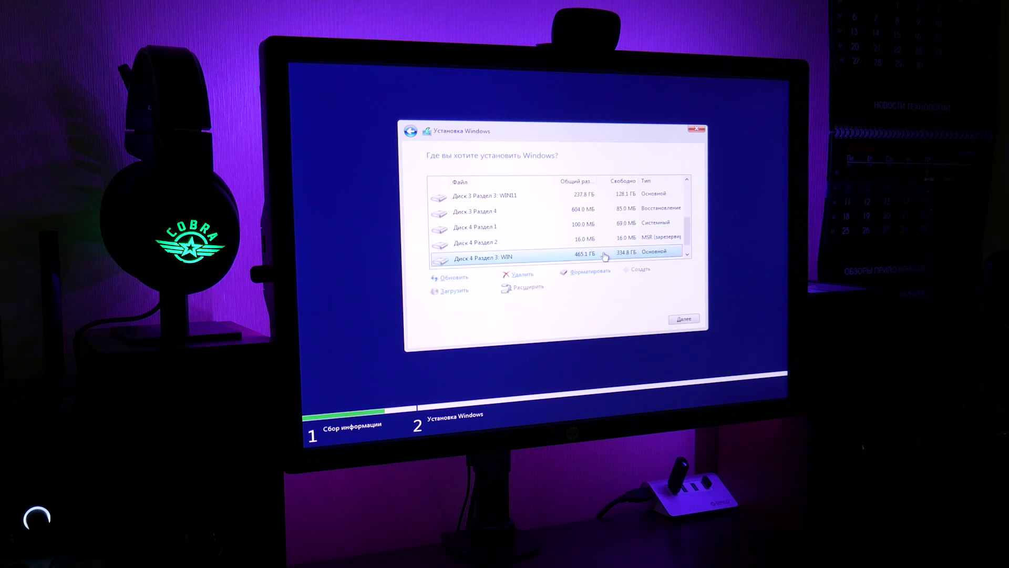
Examine the partitions of disks 3 and 4, comparing the WIN11 and WIN primary partitions with the system, MSR and recovery ones.
mouse_move(688, 232)
mouse_down()
mouse_move(689, 199)
mouse_move(688, 248)
mouse_up()
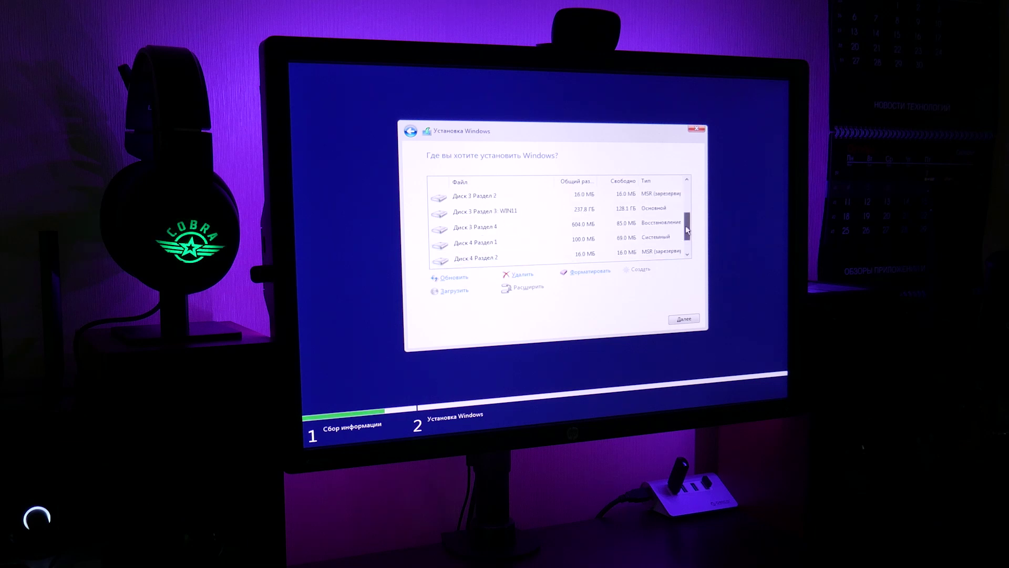
click(516, 216)
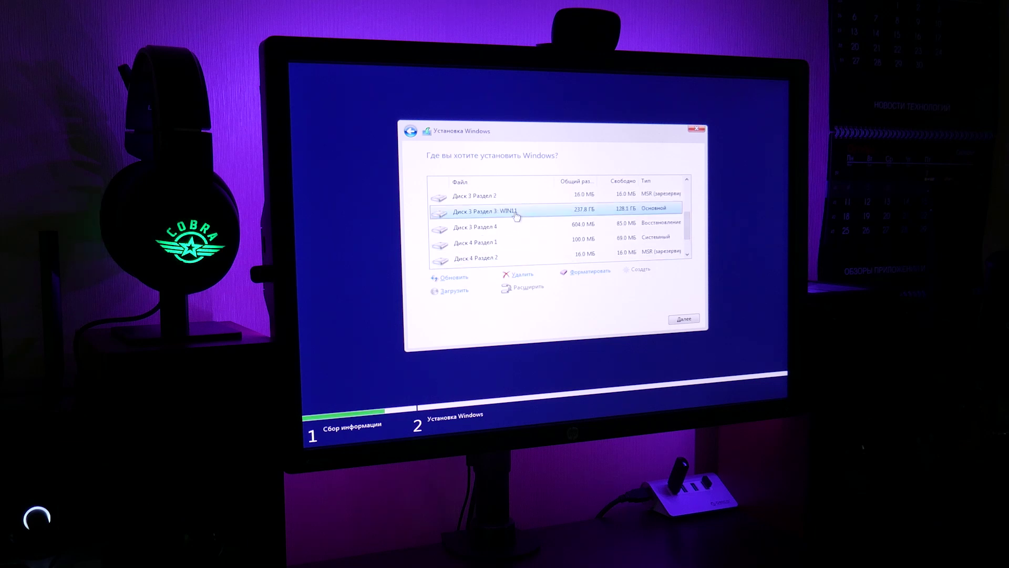
scroll(566, 221, up, 2)
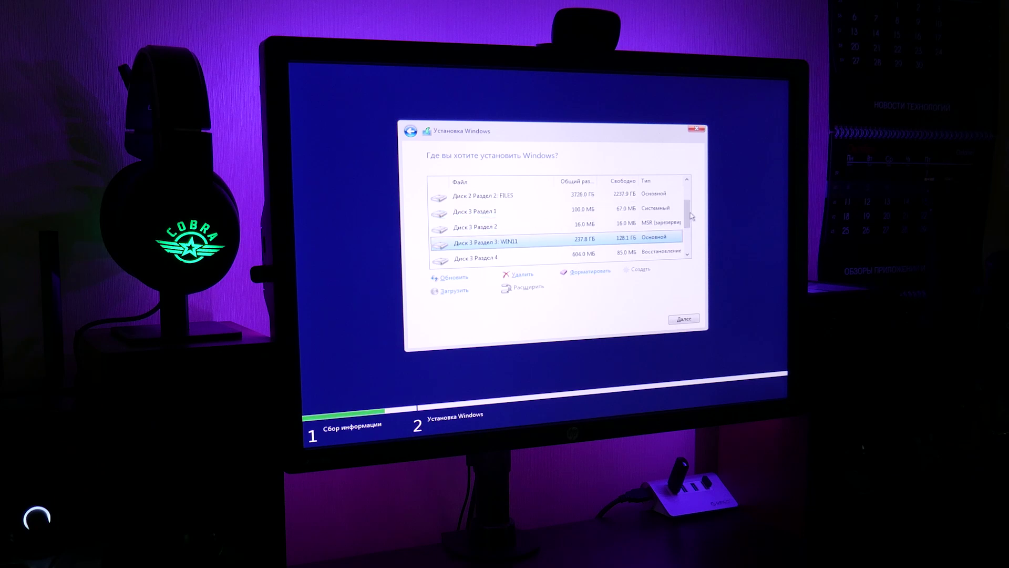
scroll(687, 227, down, 2)
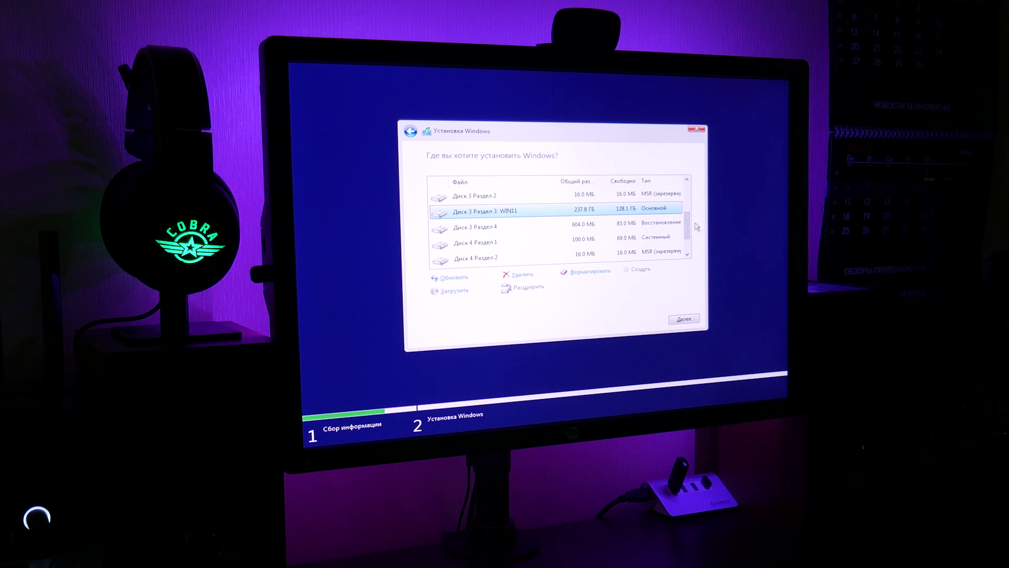
ctrl+click(517, 218)
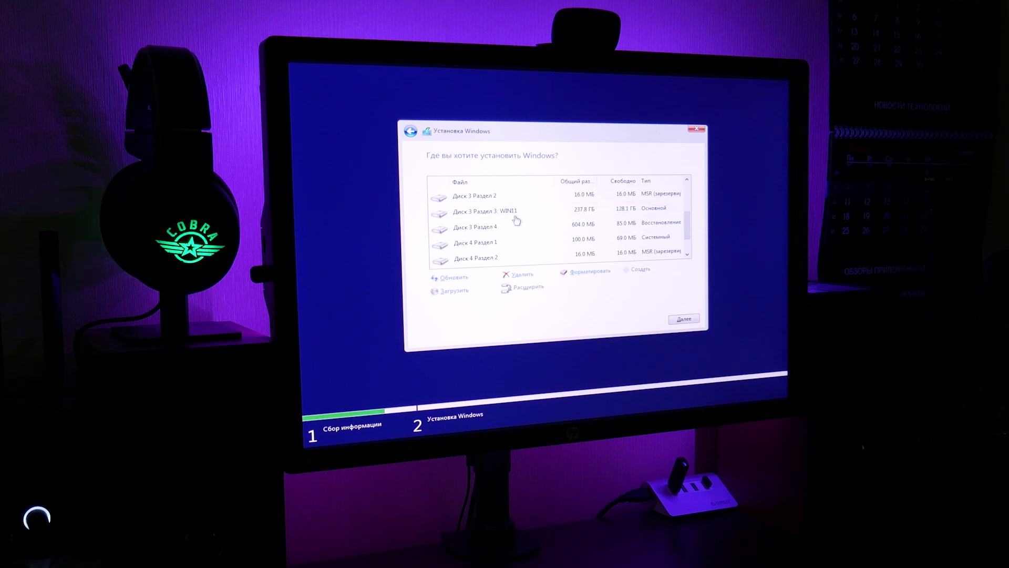
scroll(687, 230, up, 3)
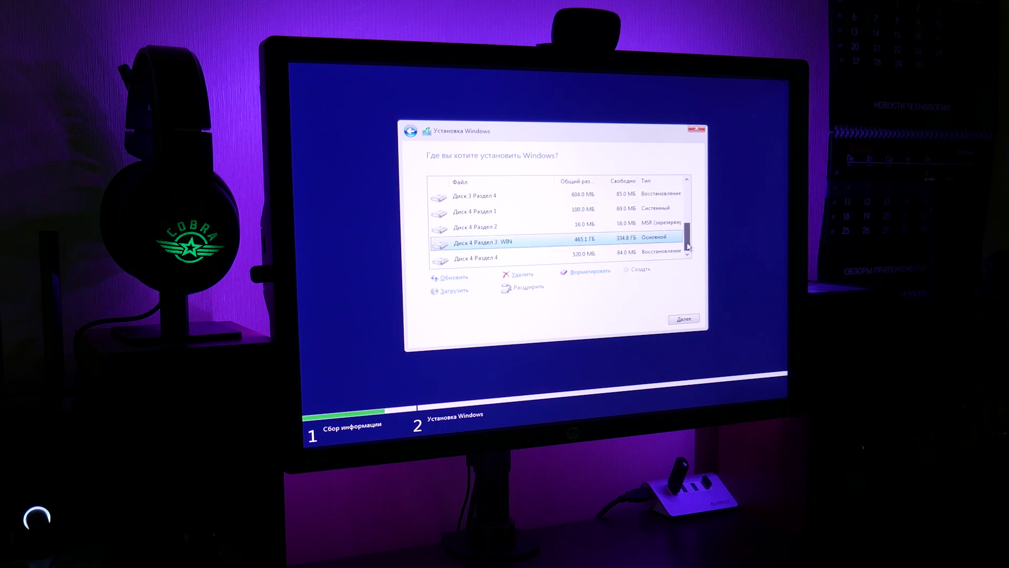
drag(688, 210, 689, 236)
click(605, 256)
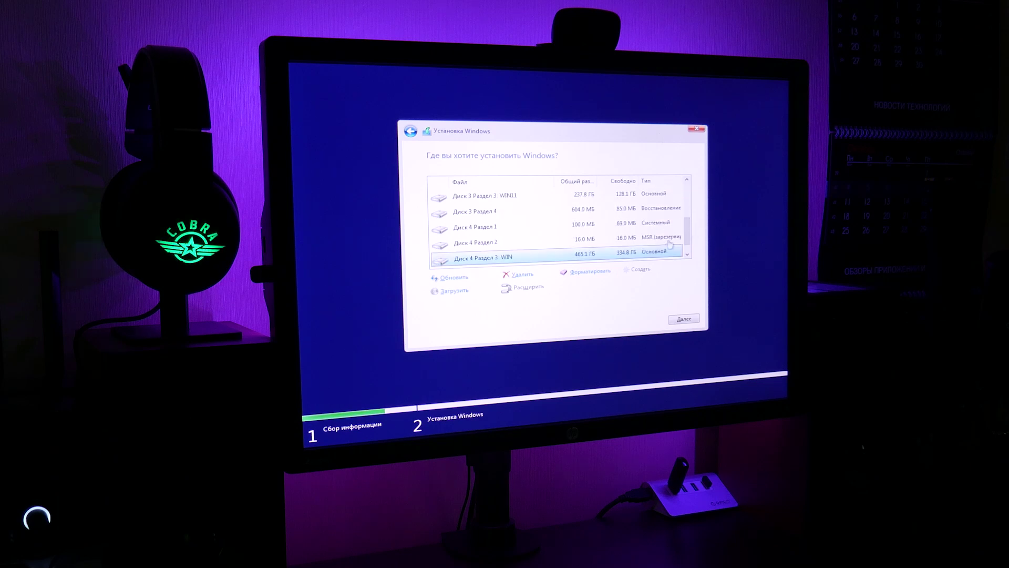
key(Up)
key(Up)
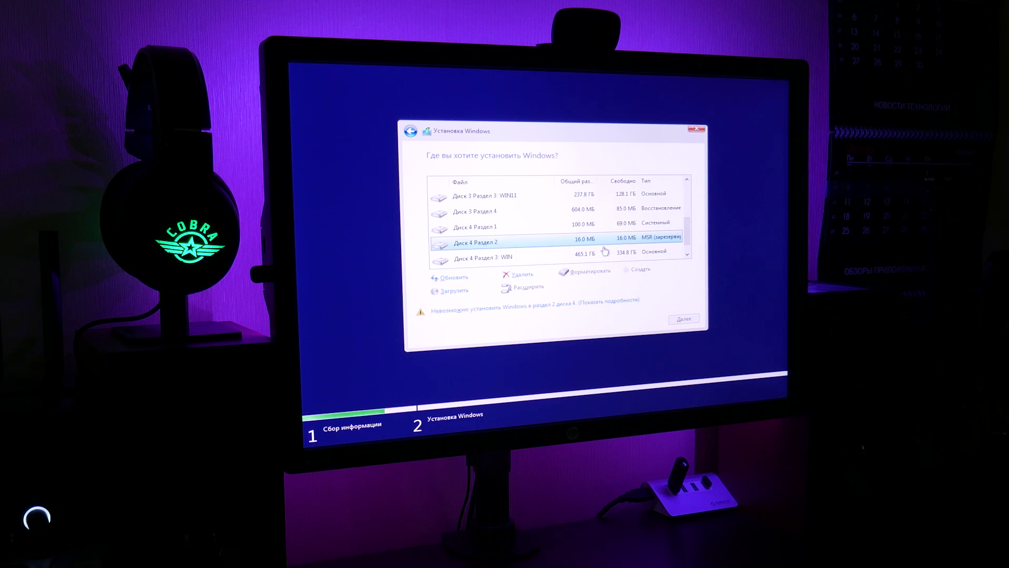
key(Up)
key(Up)
key(Up)
key(Up)
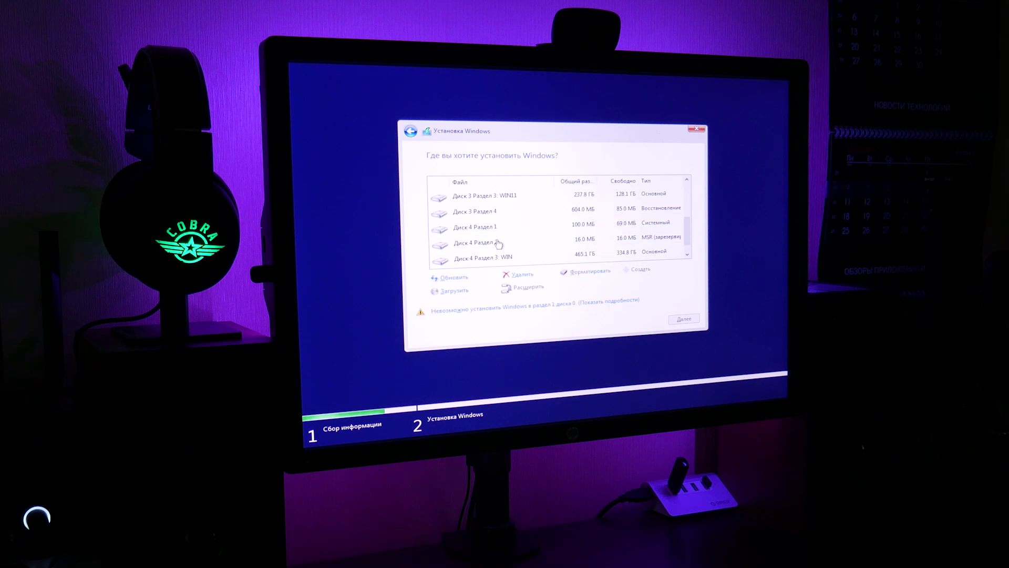
click(497, 214)
click(495, 227)
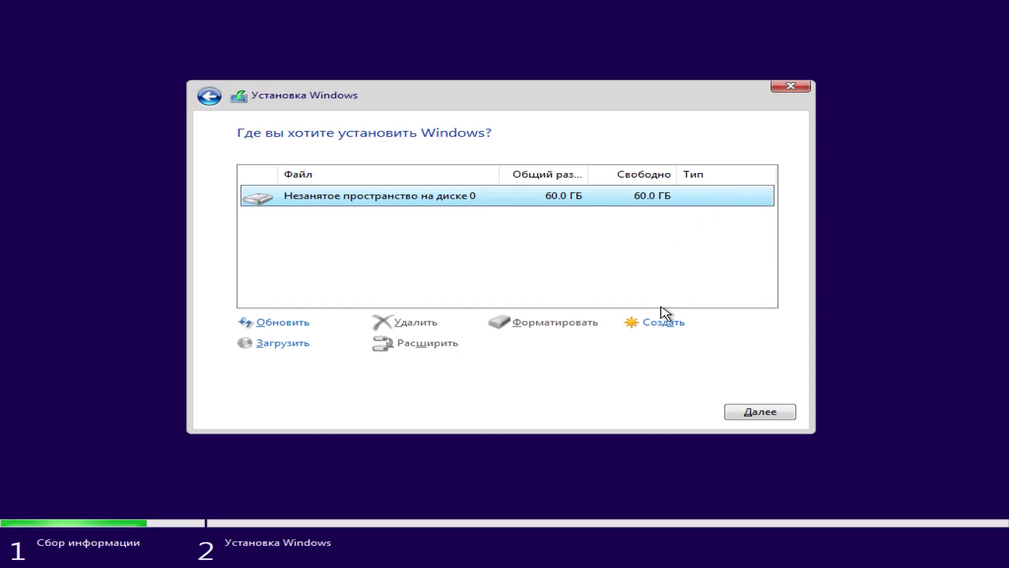
Create a partition from all the unallocated space on disk 0, allow the additional system partitions and start installing Windows on the primary partition.
click(664, 323)
click(683, 347)
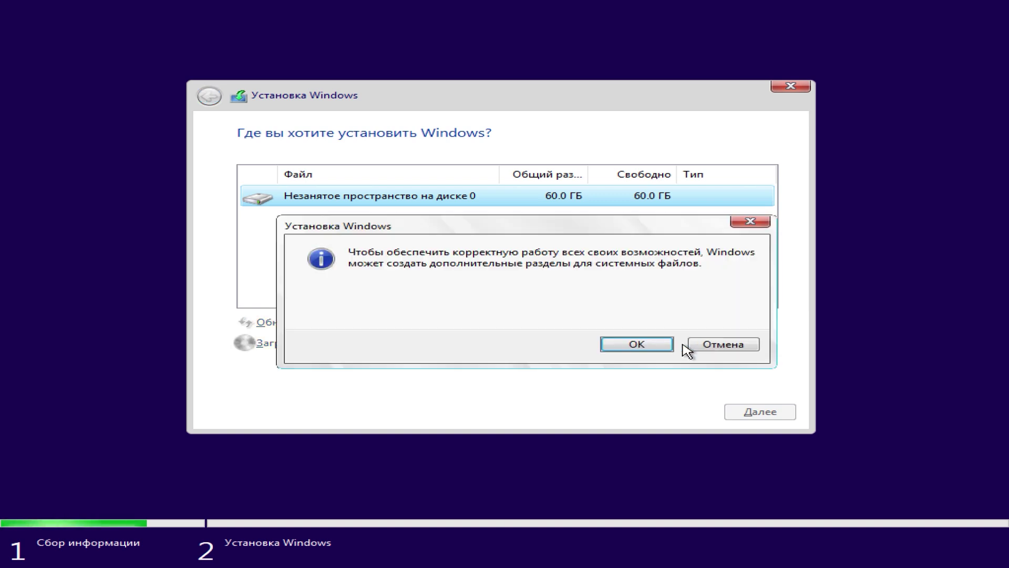
click(652, 348)
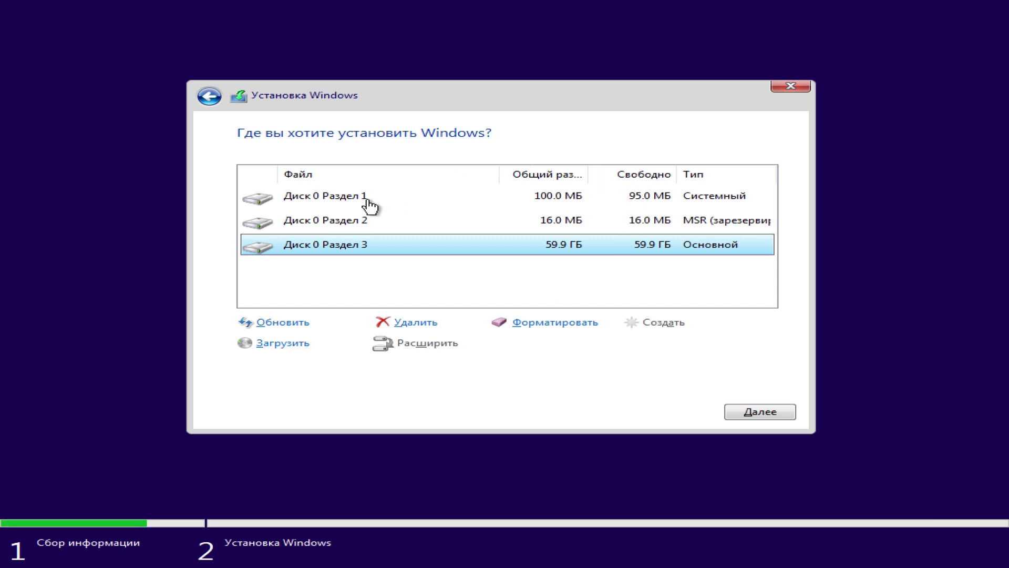
click(737, 409)
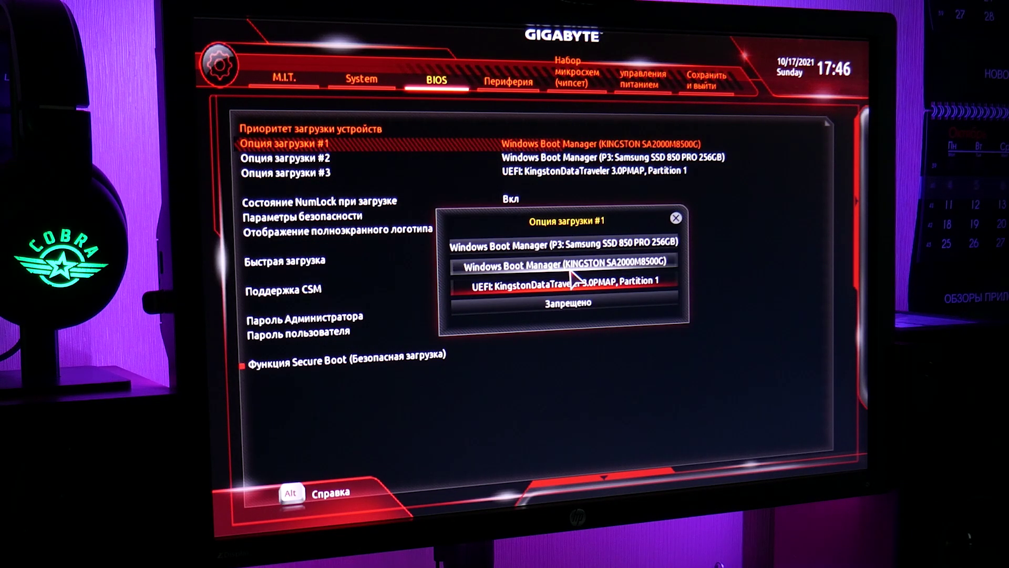
Set boot option #1 in the BIOS to "Windows Boot Manager (KINGSTON SA2000M8500G)".
click(570, 268)
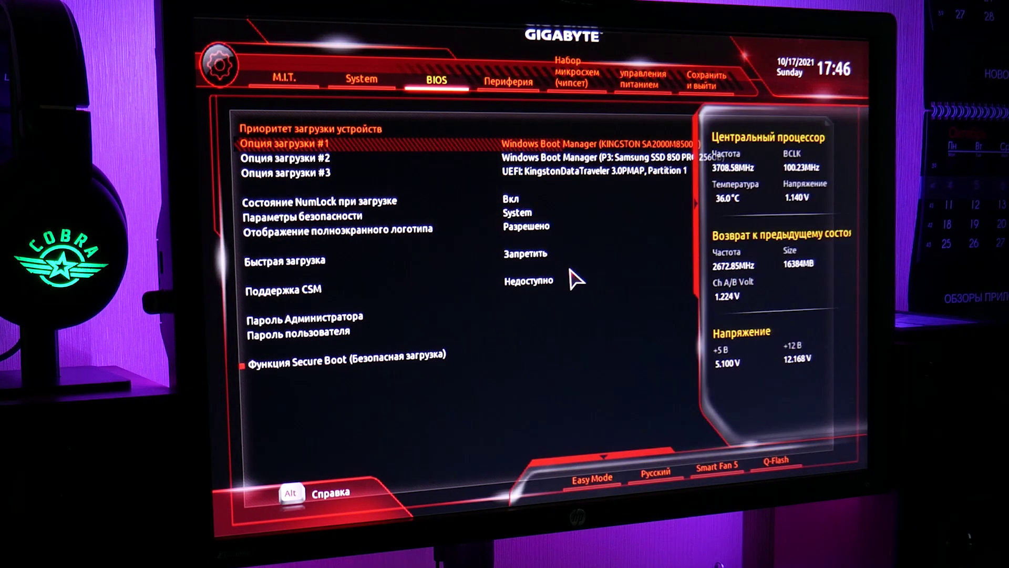
key(Left)
key(Left)
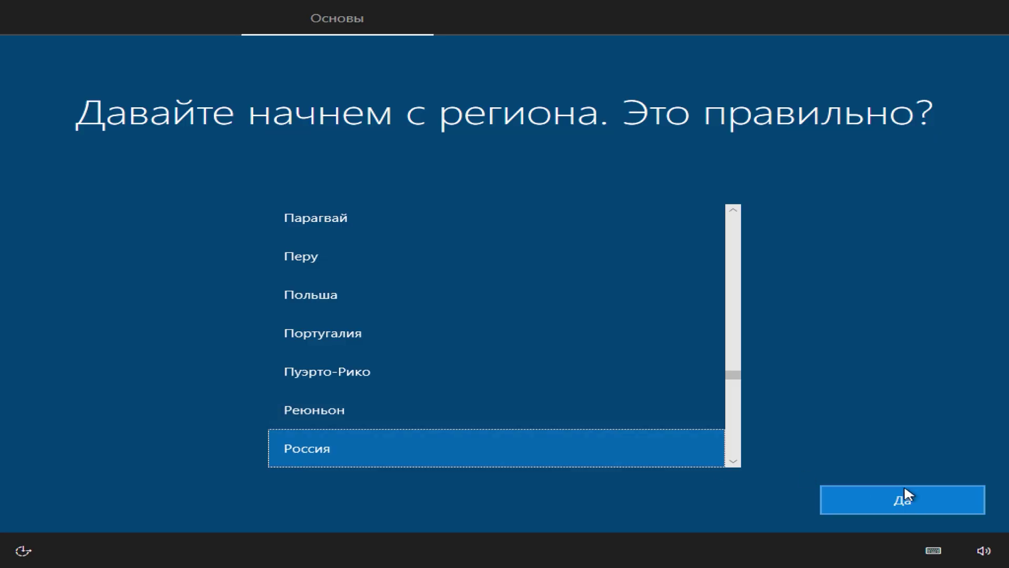
Confirm Russia as the region and Russian as the keyboard layout, skip the second layout and continue to the account setup.
click(905, 497)
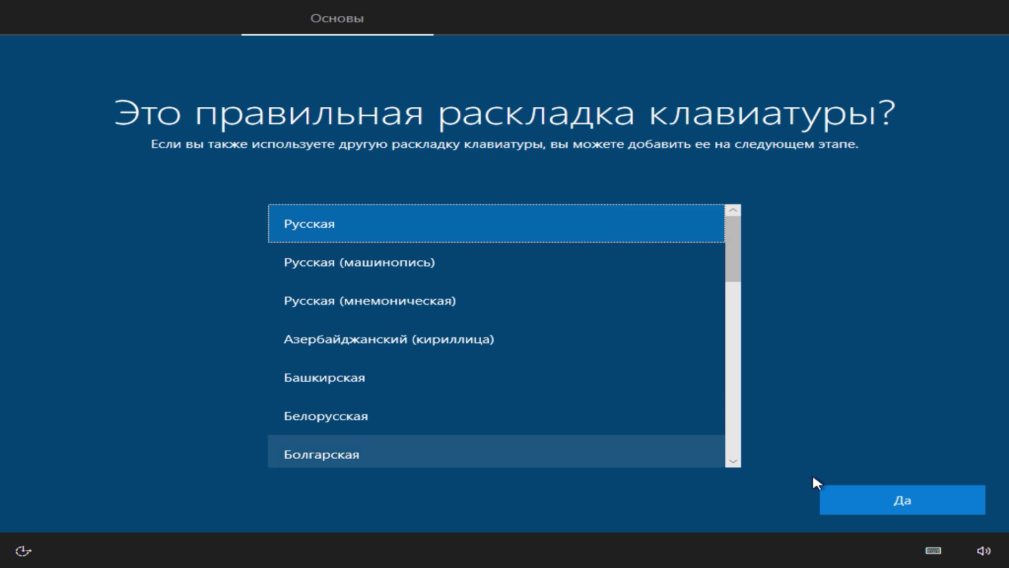
click(920, 498)
click(904, 496)
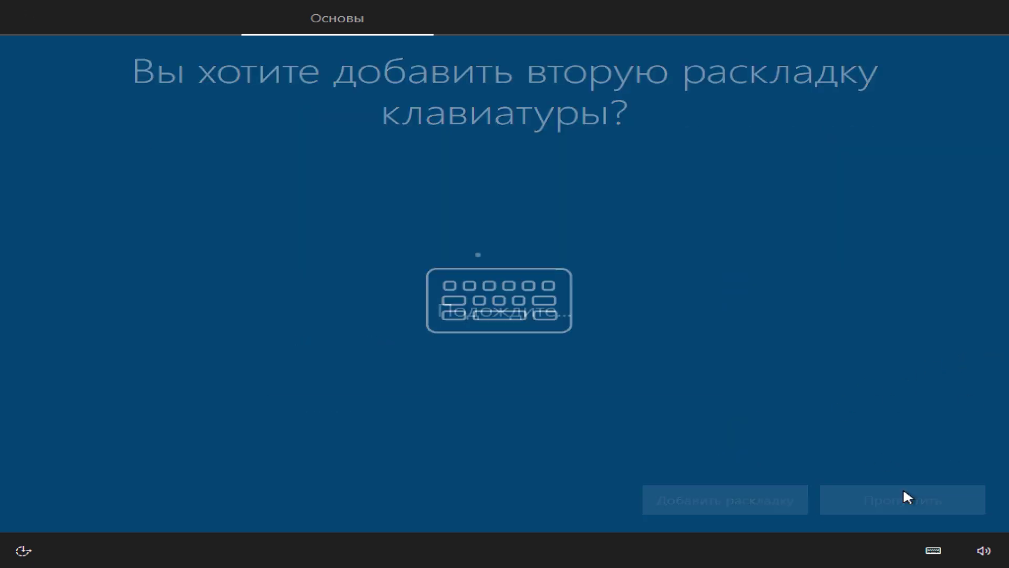
click(504, 252)
click(897, 500)
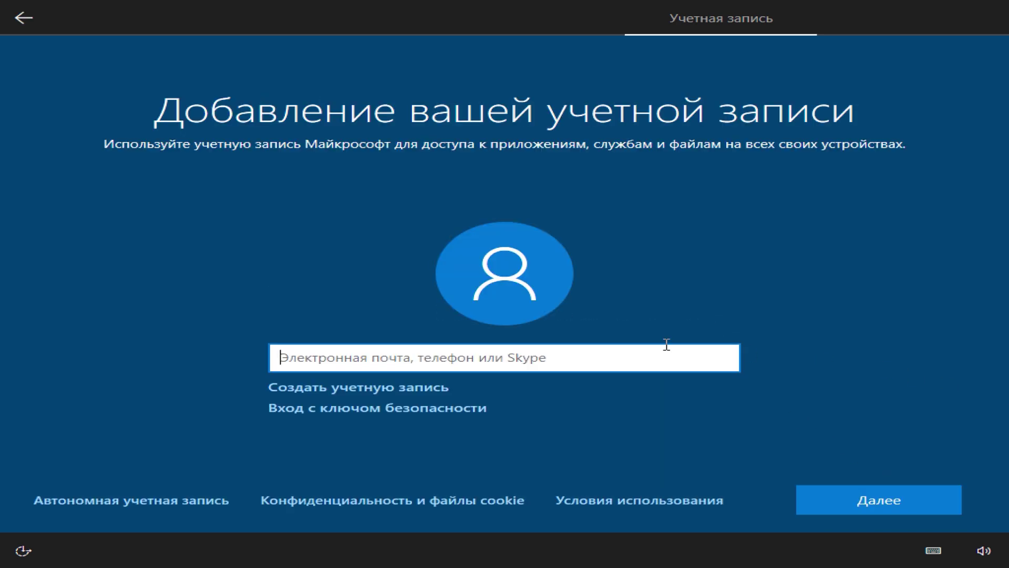
text(@live.r)
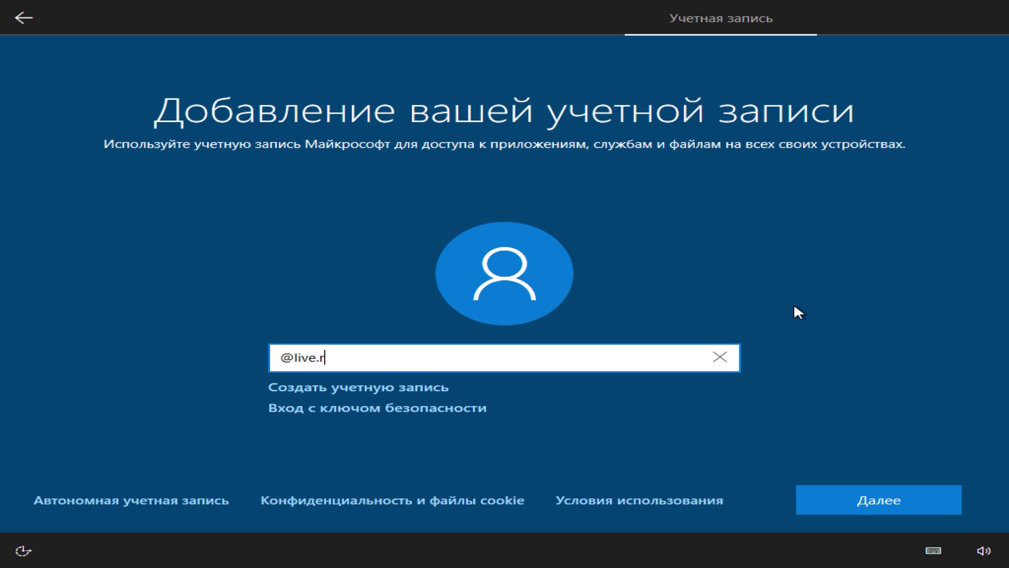
click(794, 306)
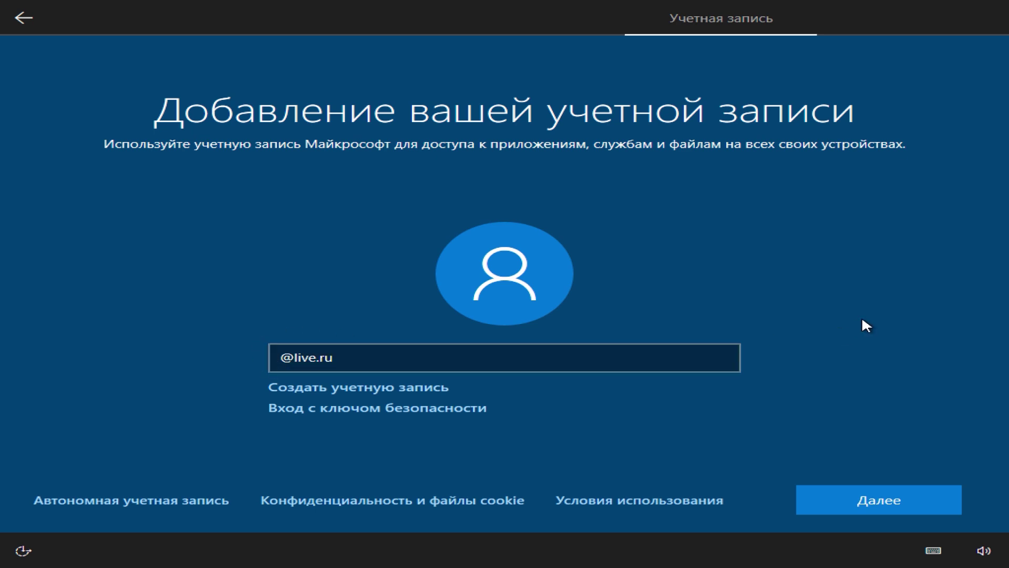
click(356, 362)
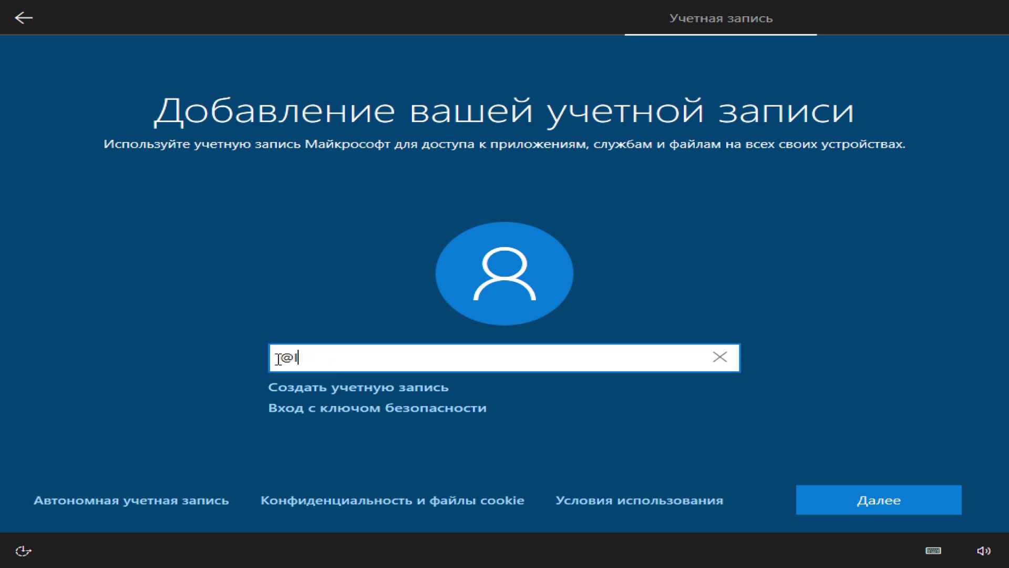
key(BackSpace)
key(BackSpace)
key(BackSpace)
key(BackSpace)
key(BackSpace)
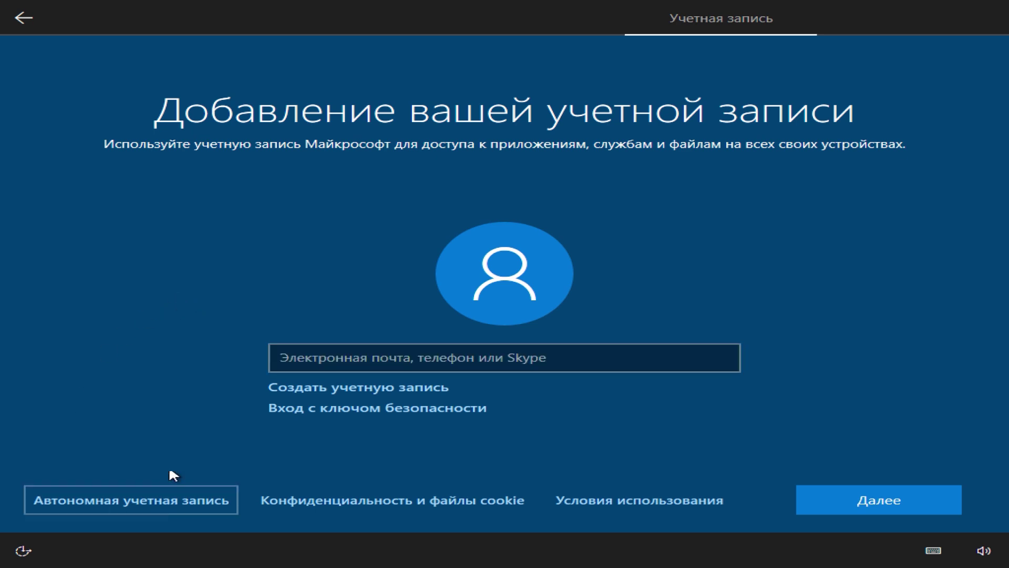
Set up an offline account with the limited experience, named "DiGiUP", without a password.
click(154, 500)
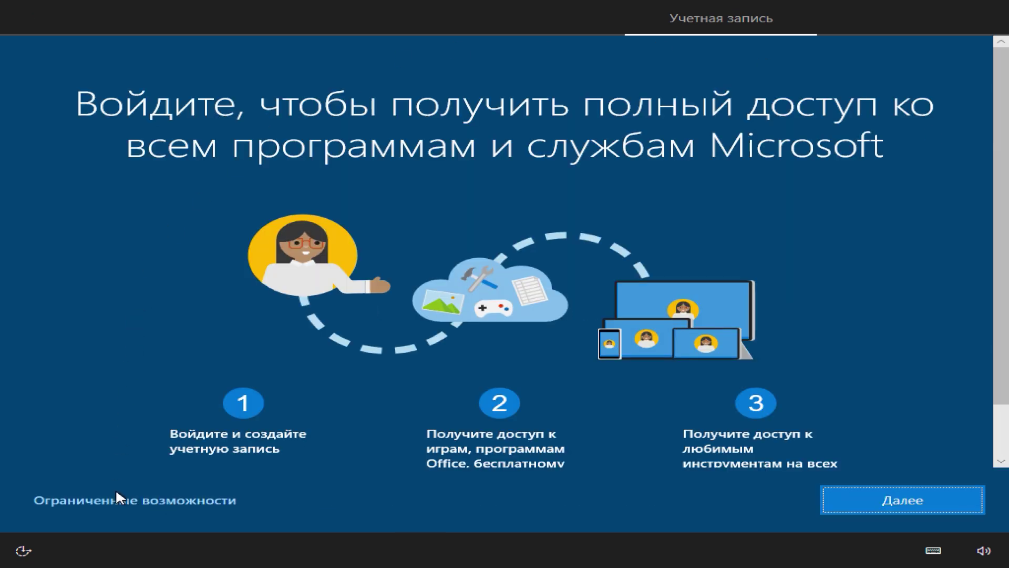
click(149, 502)
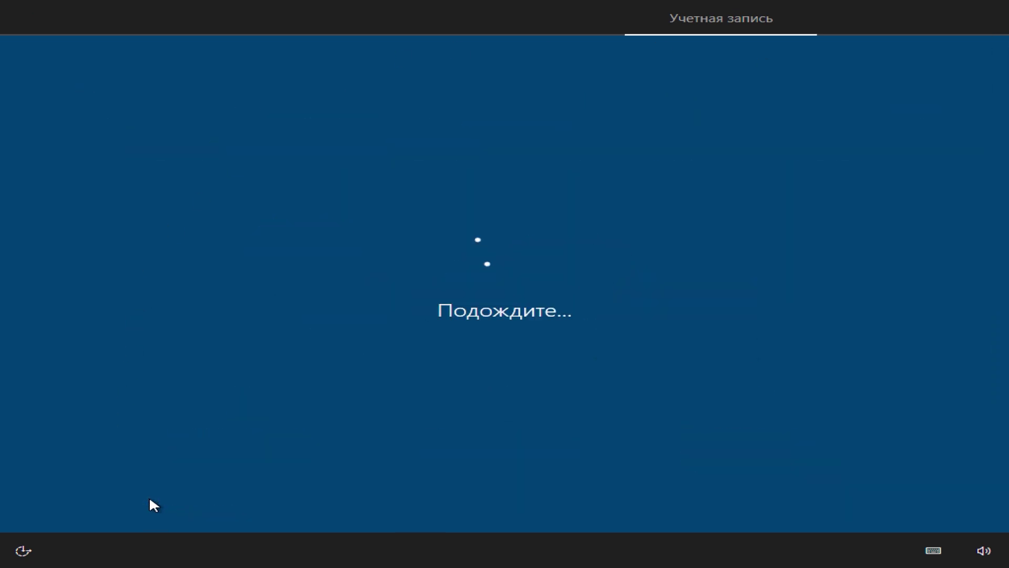
text(DiGiUP)
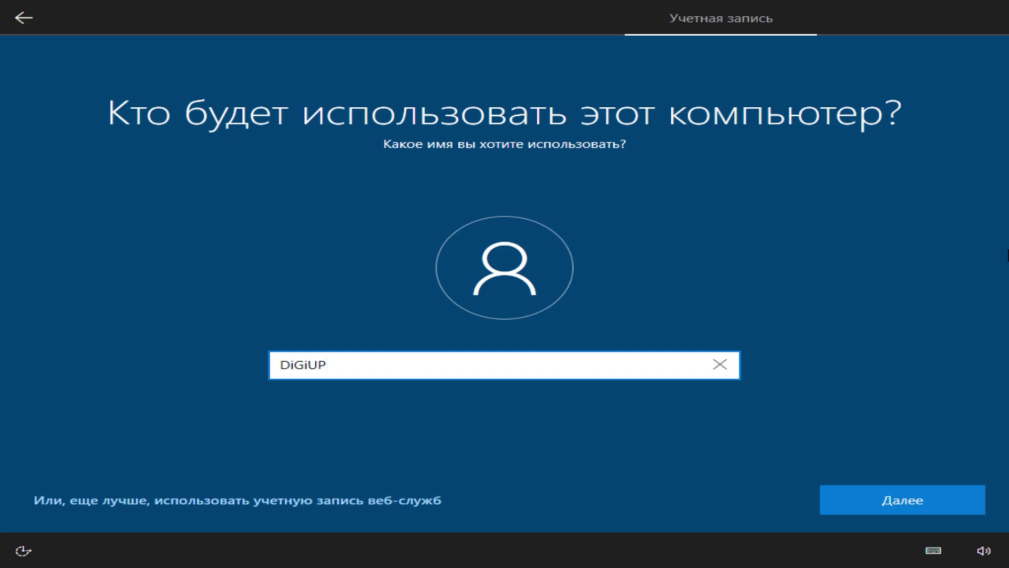
click(872, 508)
click(872, 508)
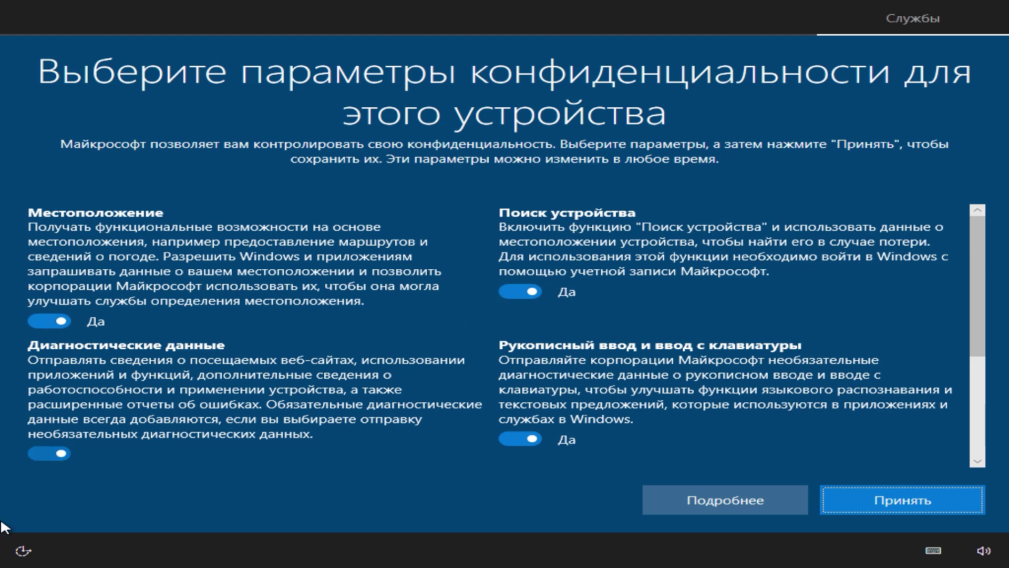
Limit diagnostic data to required only, and turn off tailored experiences and the advertising ID.
click(61, 446)
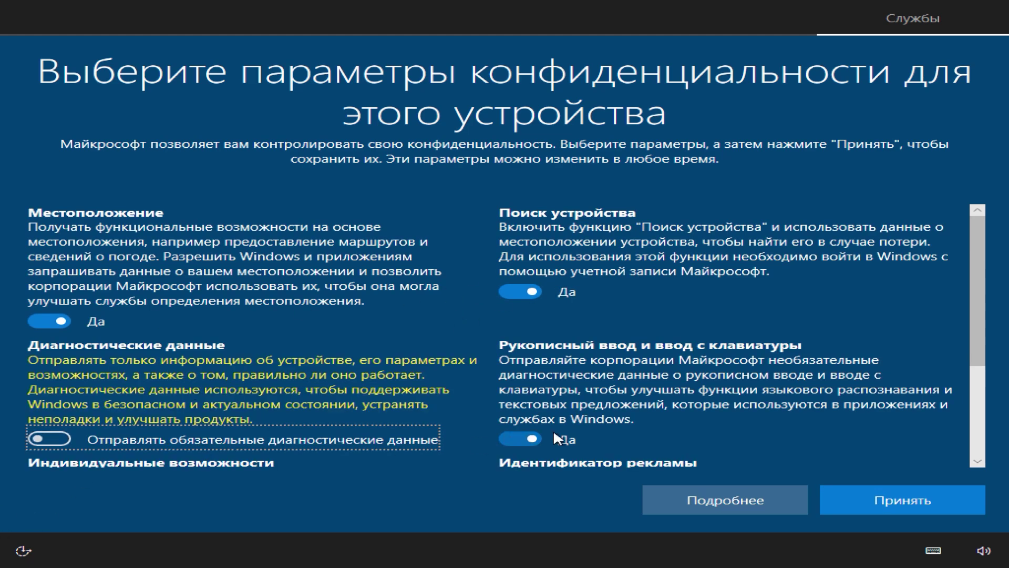
scroll(616, 396, down, 3)
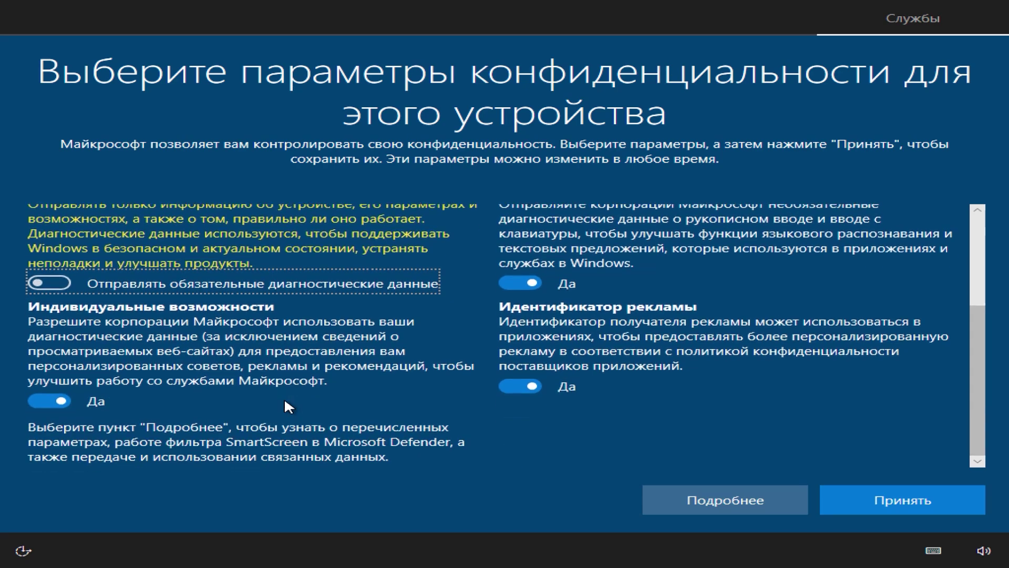
click(50, 403)
click(513, 404)
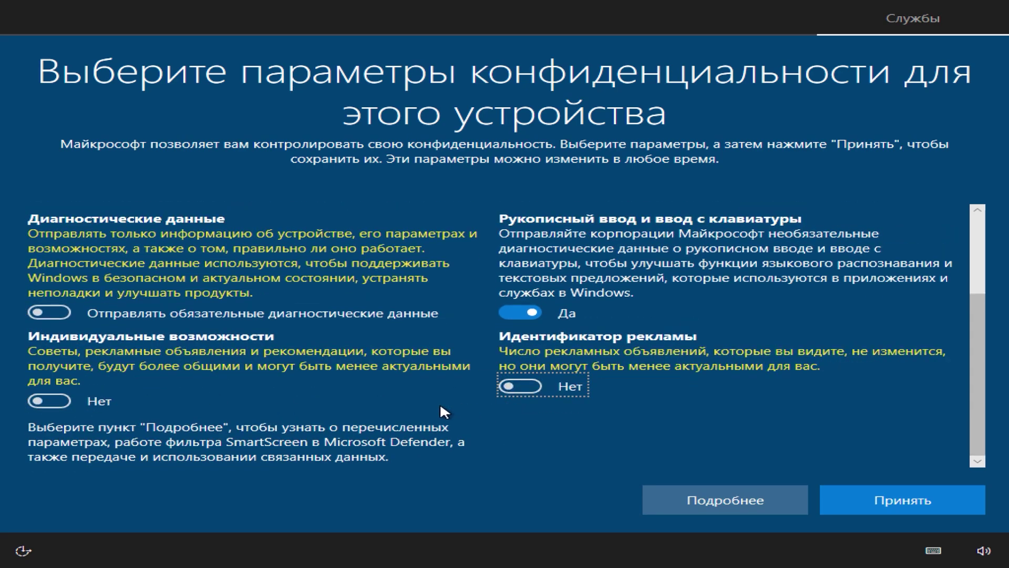
Turn off location, Find my device, and inking and typing data, and accept the privacy settings.
scroll(445, 375, up, 3)
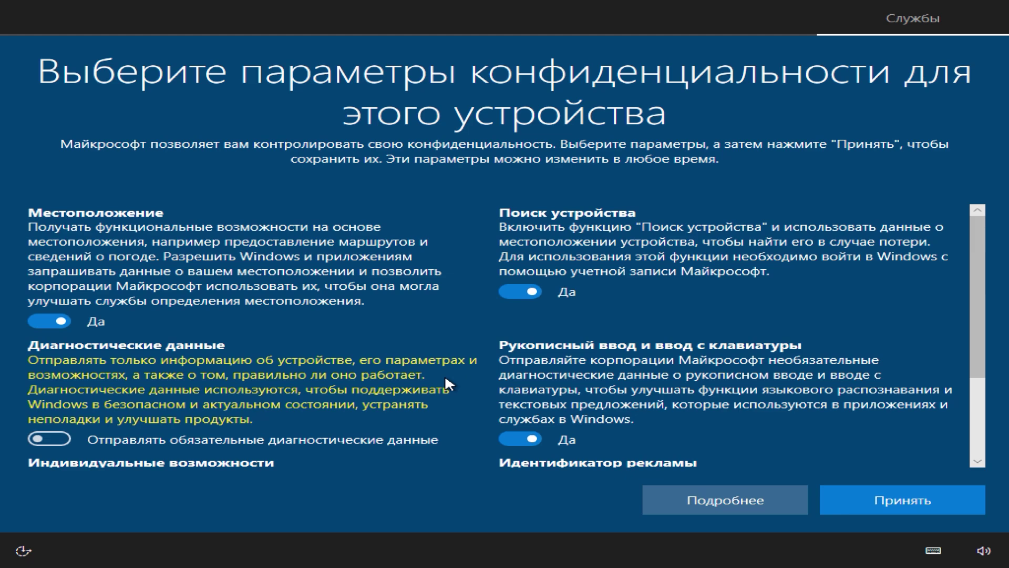
click(43, 323)
click(521, 289)
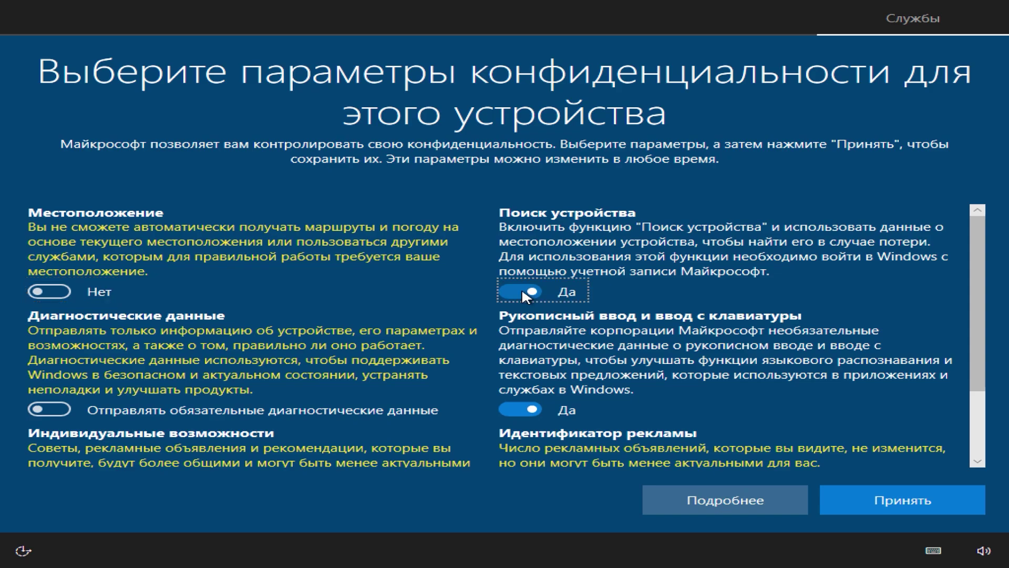
click(531, 399)
click(900, 508)
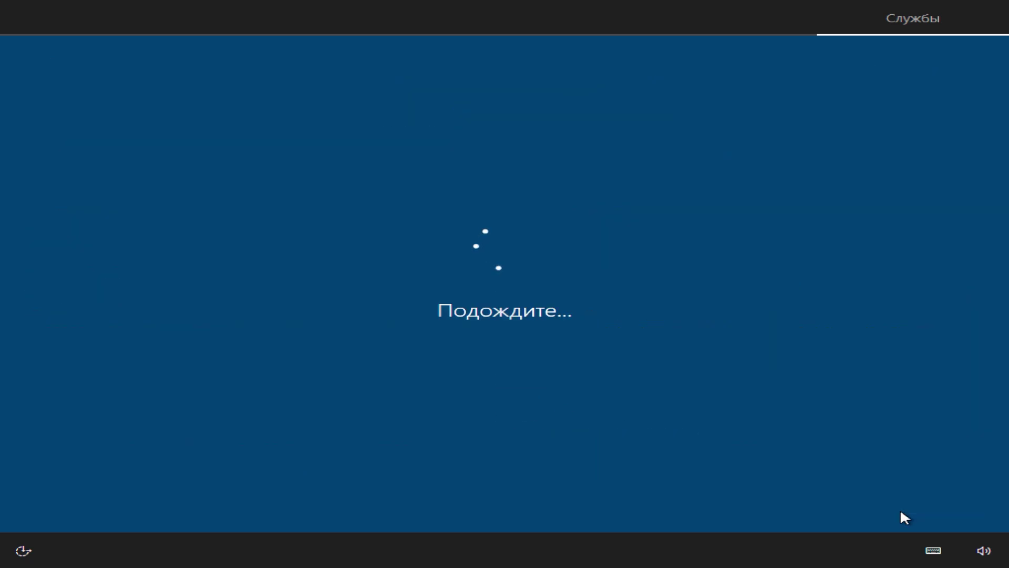